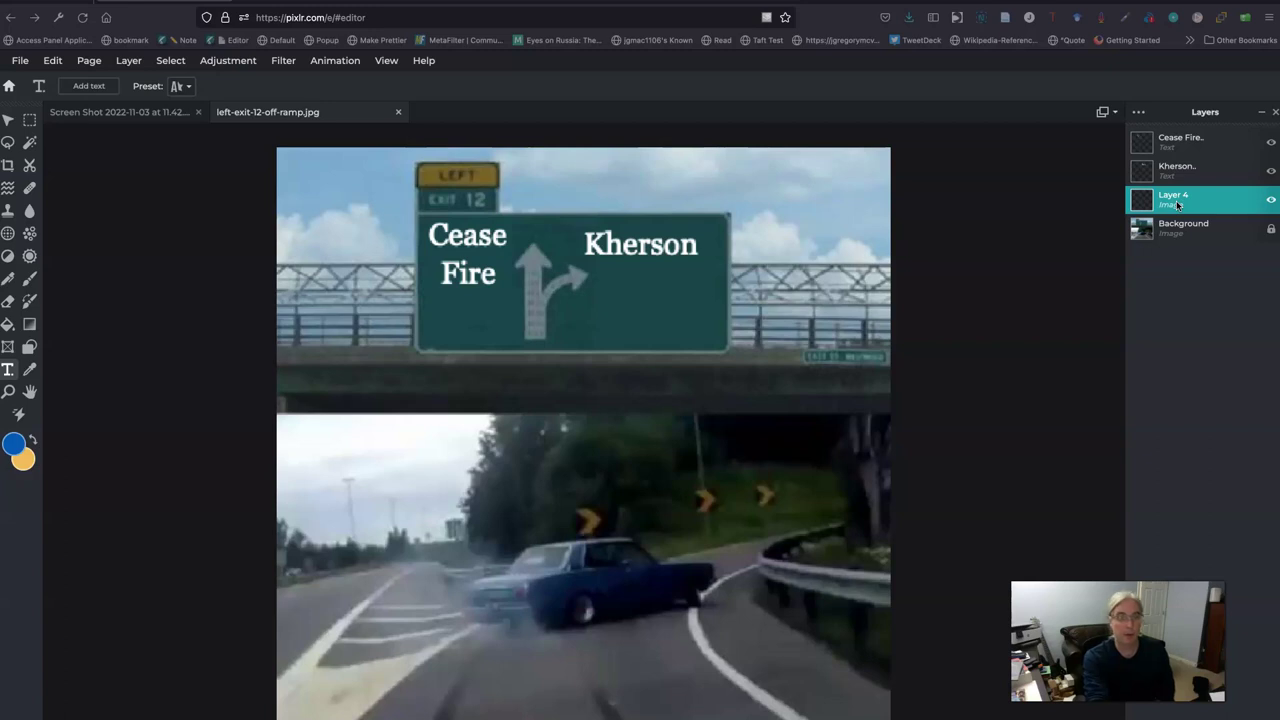
- Add a new blank layer (Layer 4) and select it for painting
click(130, 61)
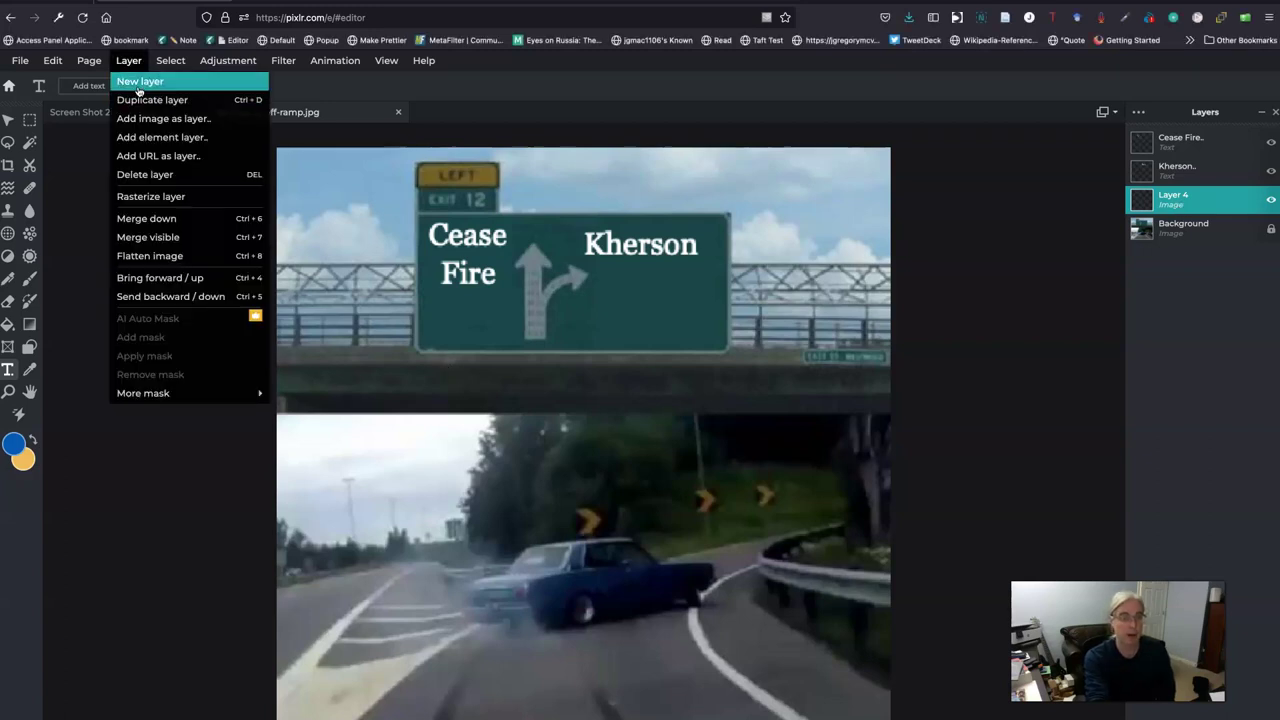
click(136, 522)
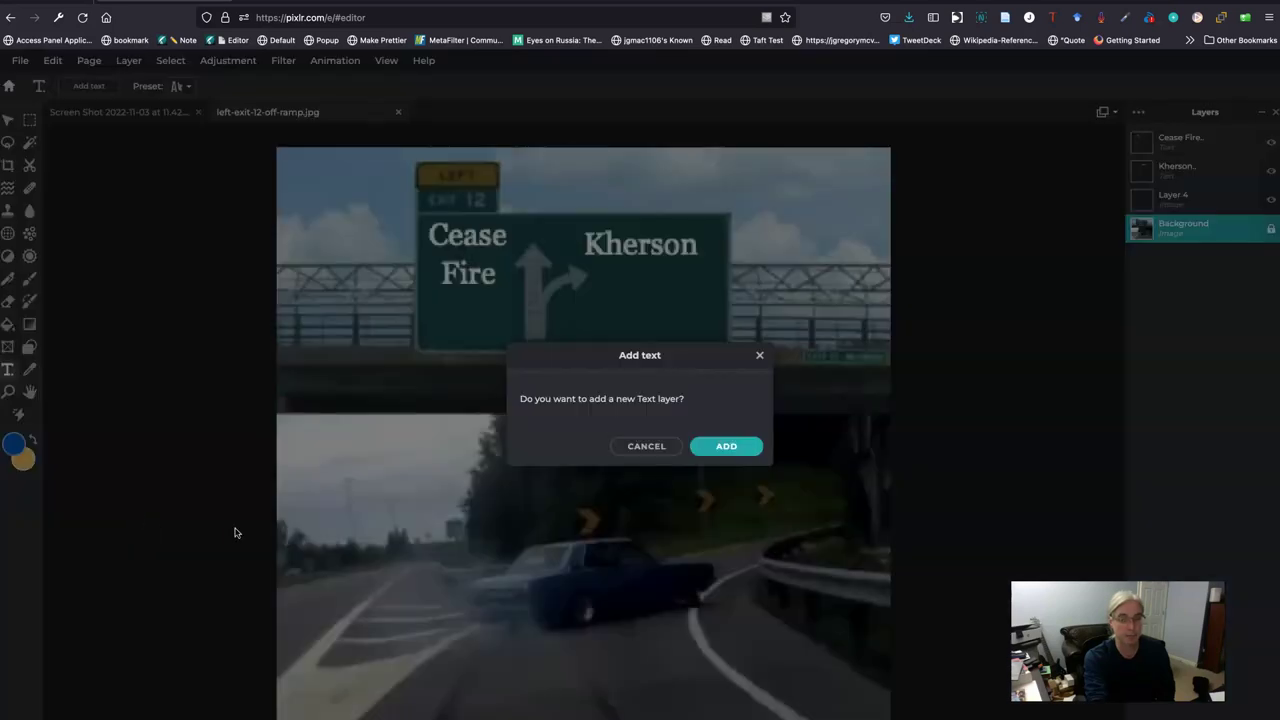
click(654, 446)
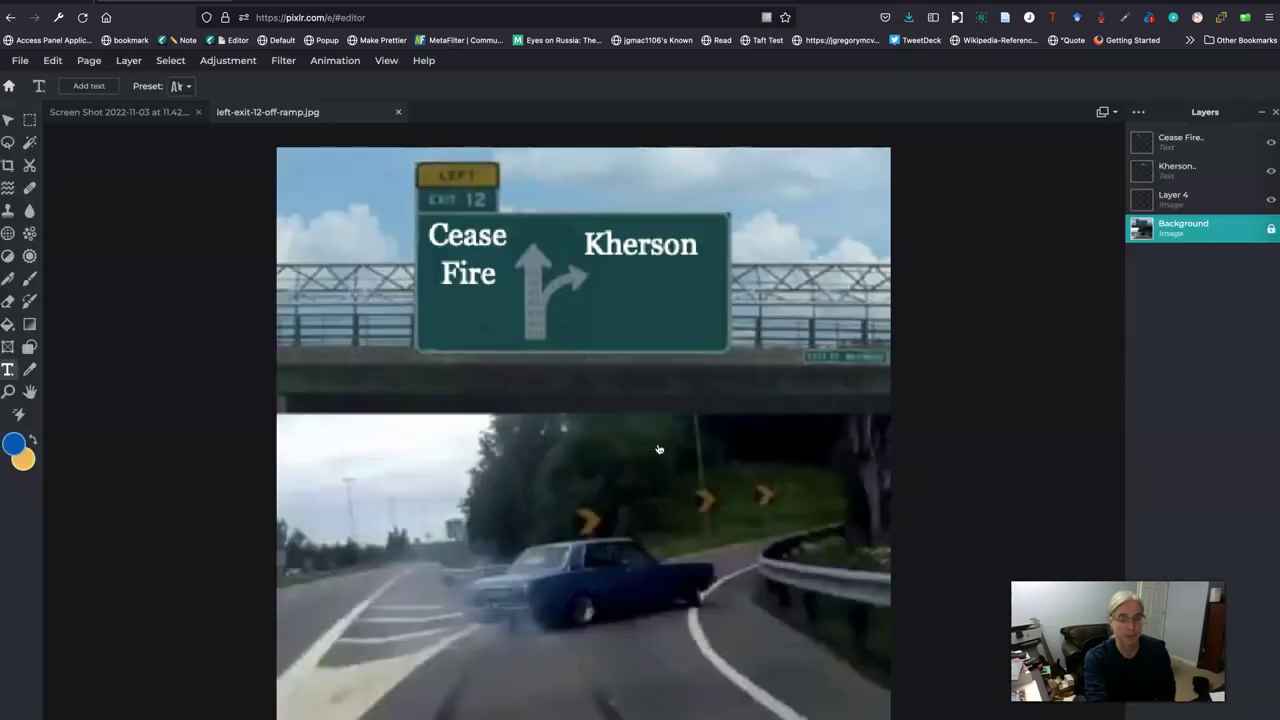
click(1203, 204)
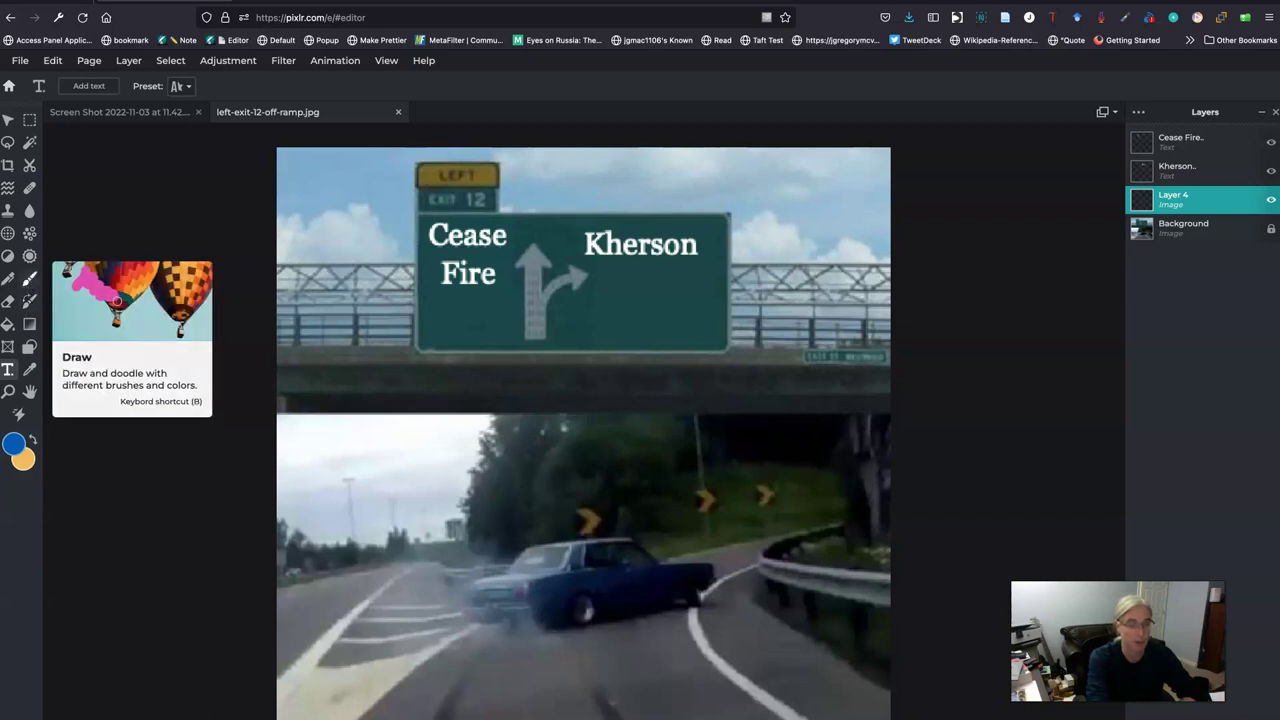
- Bring orange to the front and change it to hex FFDD00 yellow
click(31, 439)
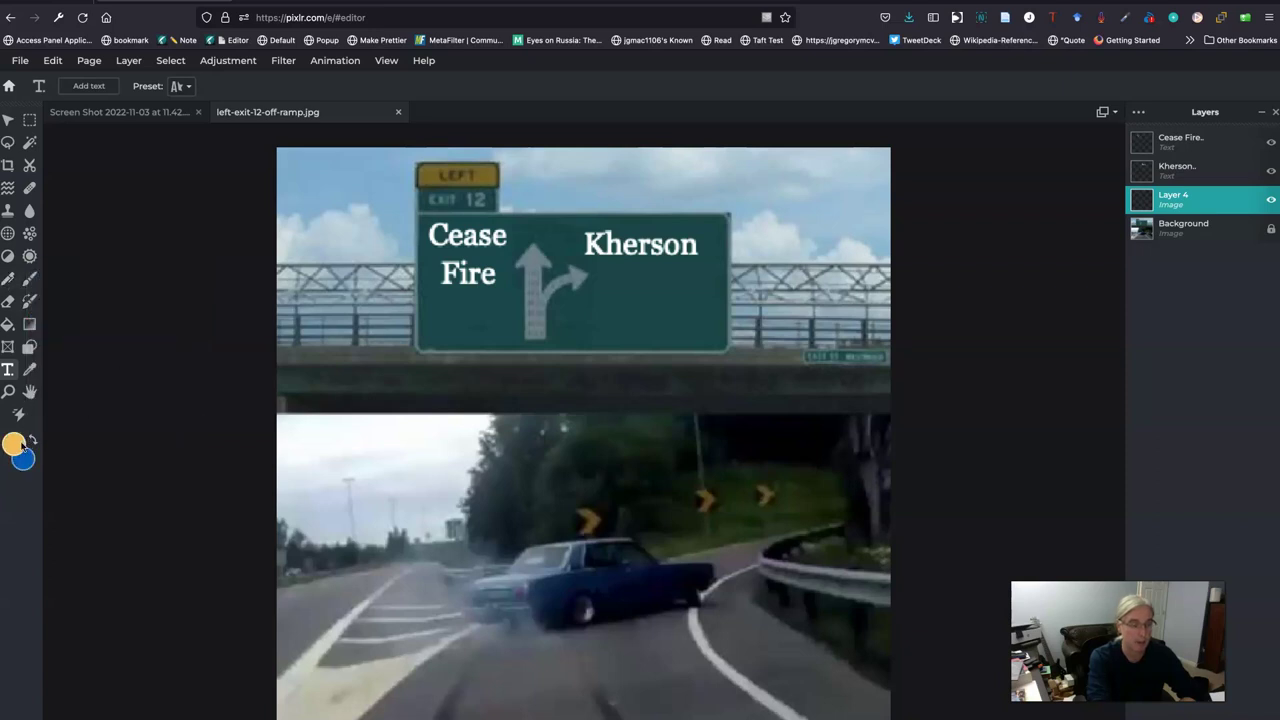
click(20, 446)
click(785, 478)
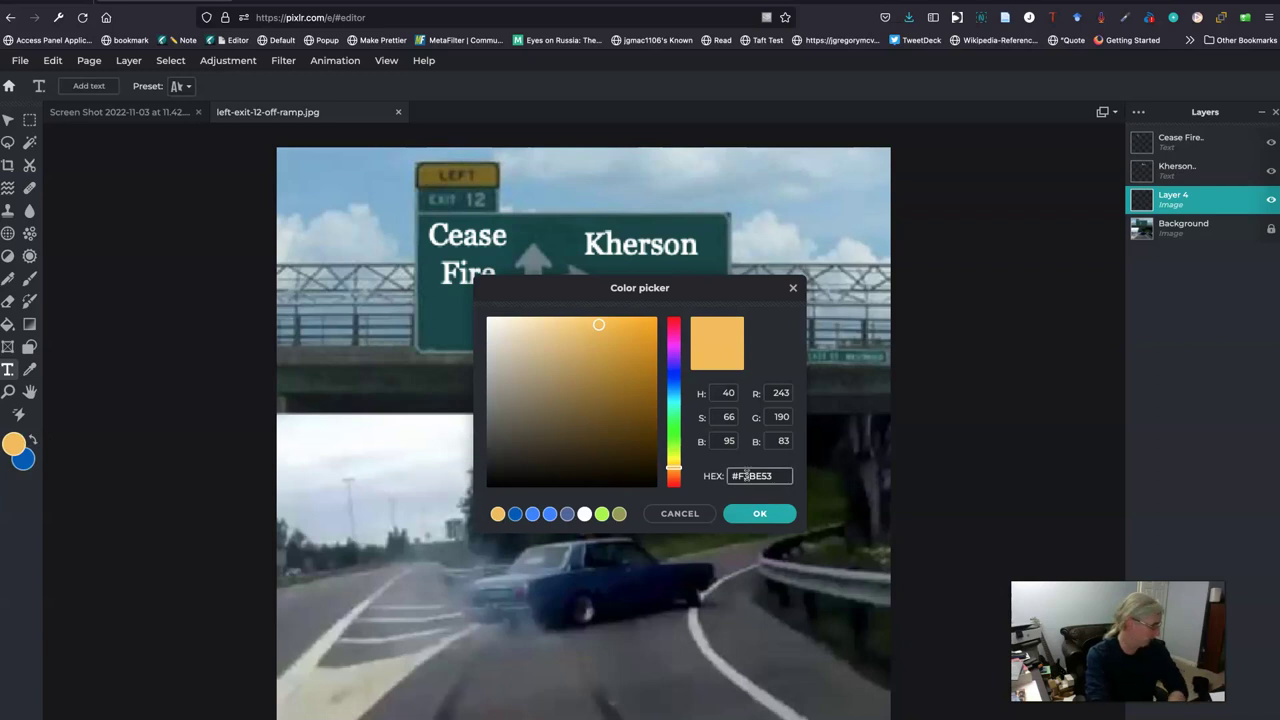
drag(785, 478, 742, 476)
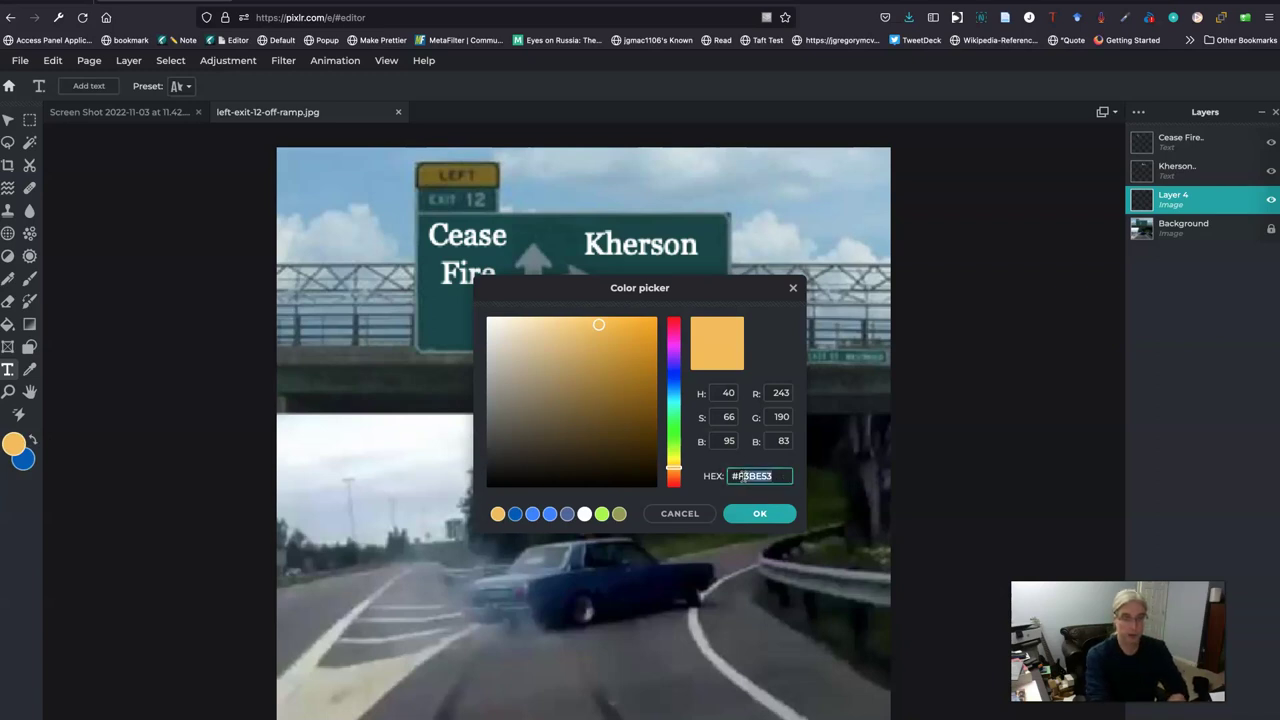
text(f)
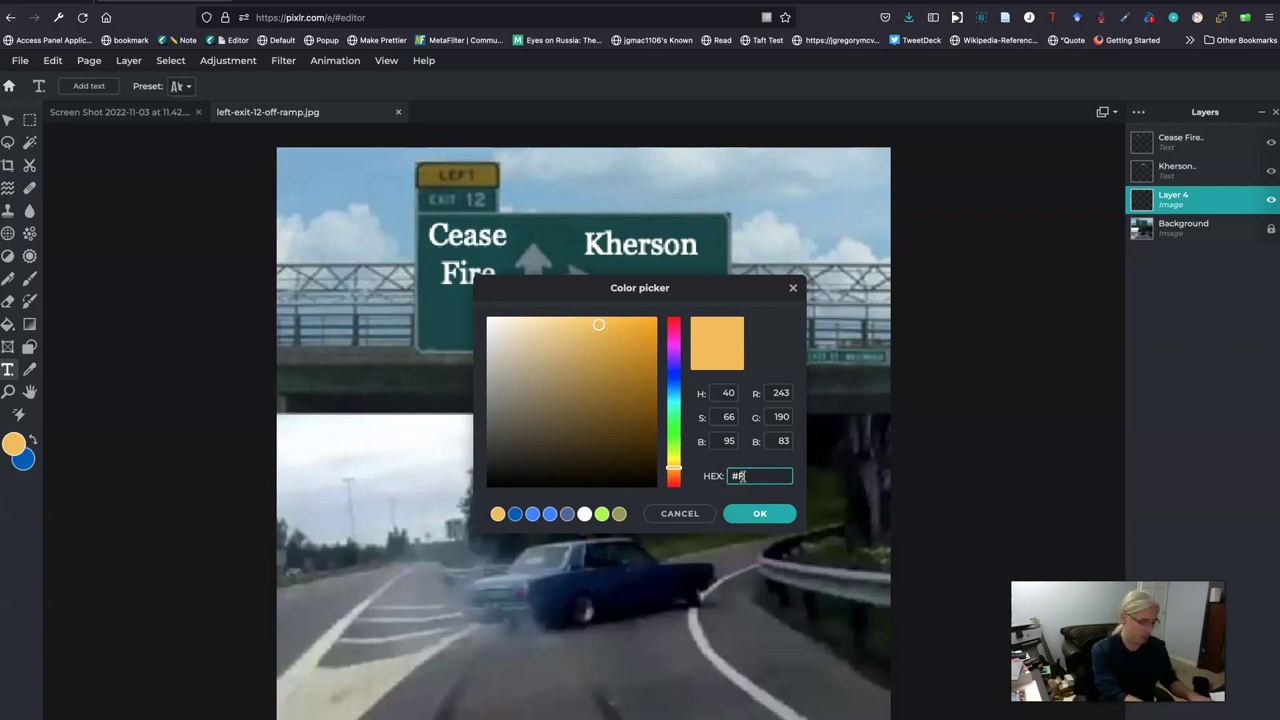
text(fd)
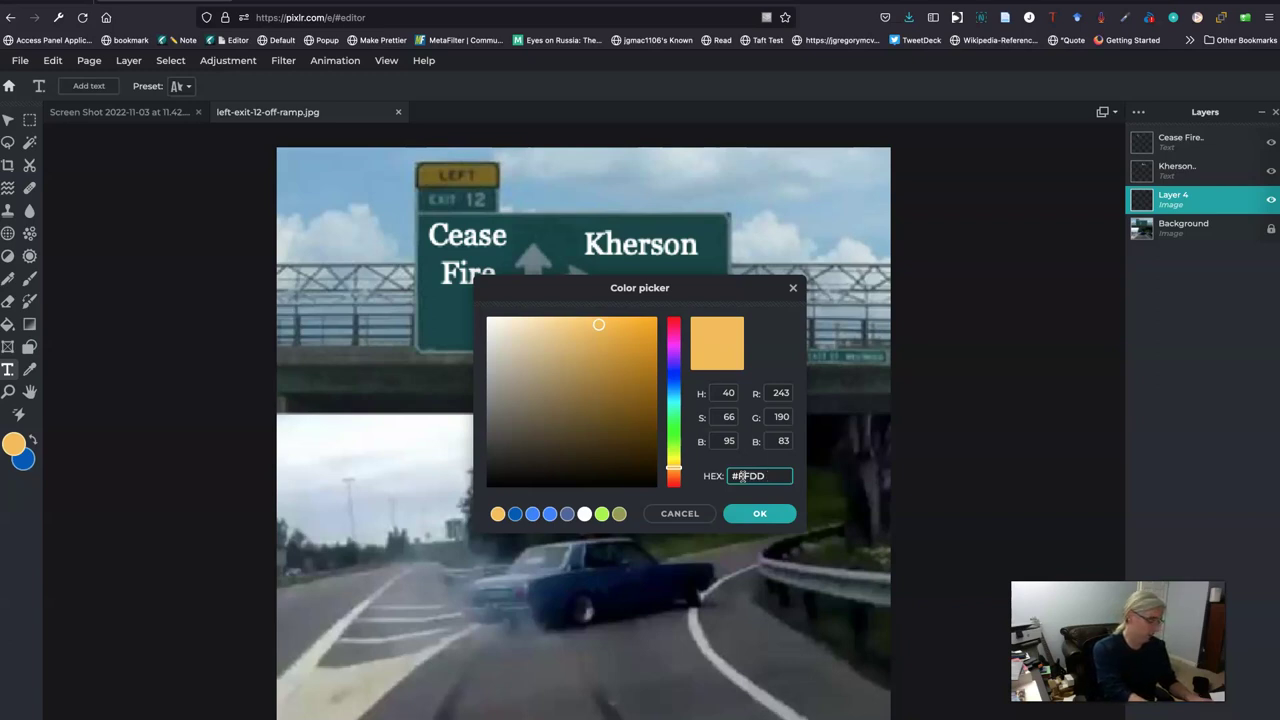
text(d00)
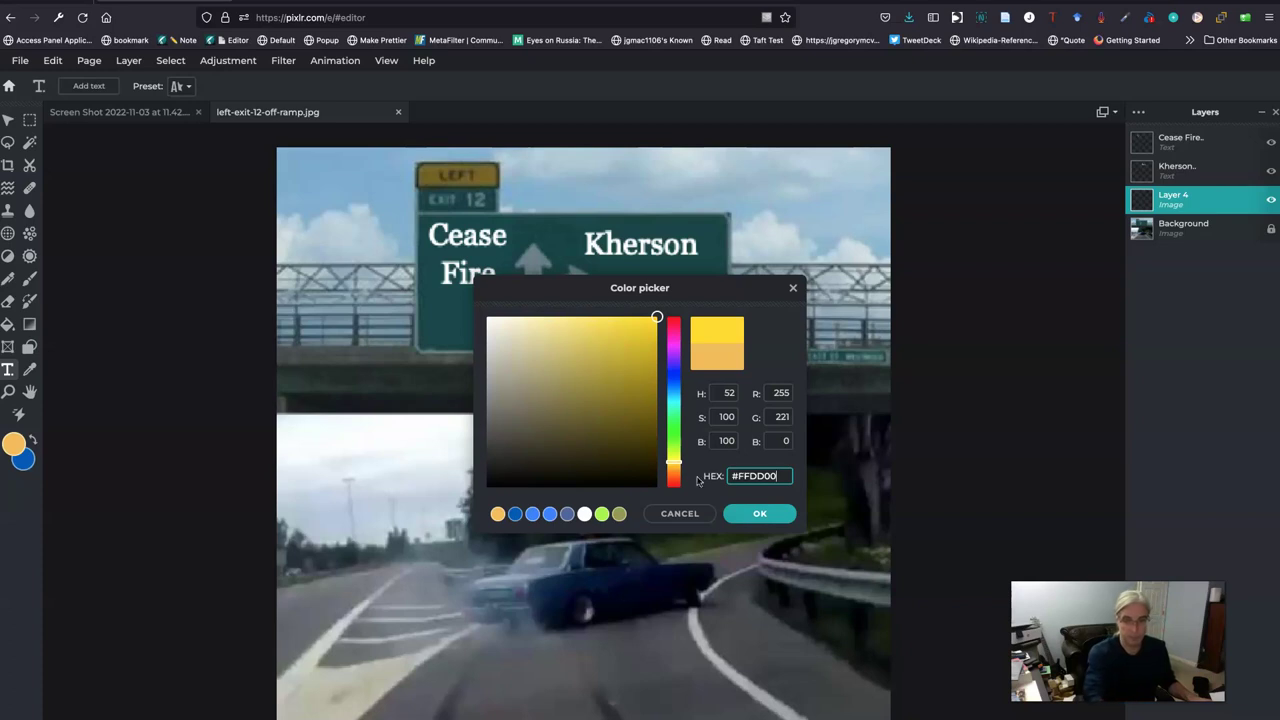
click(792, 515)
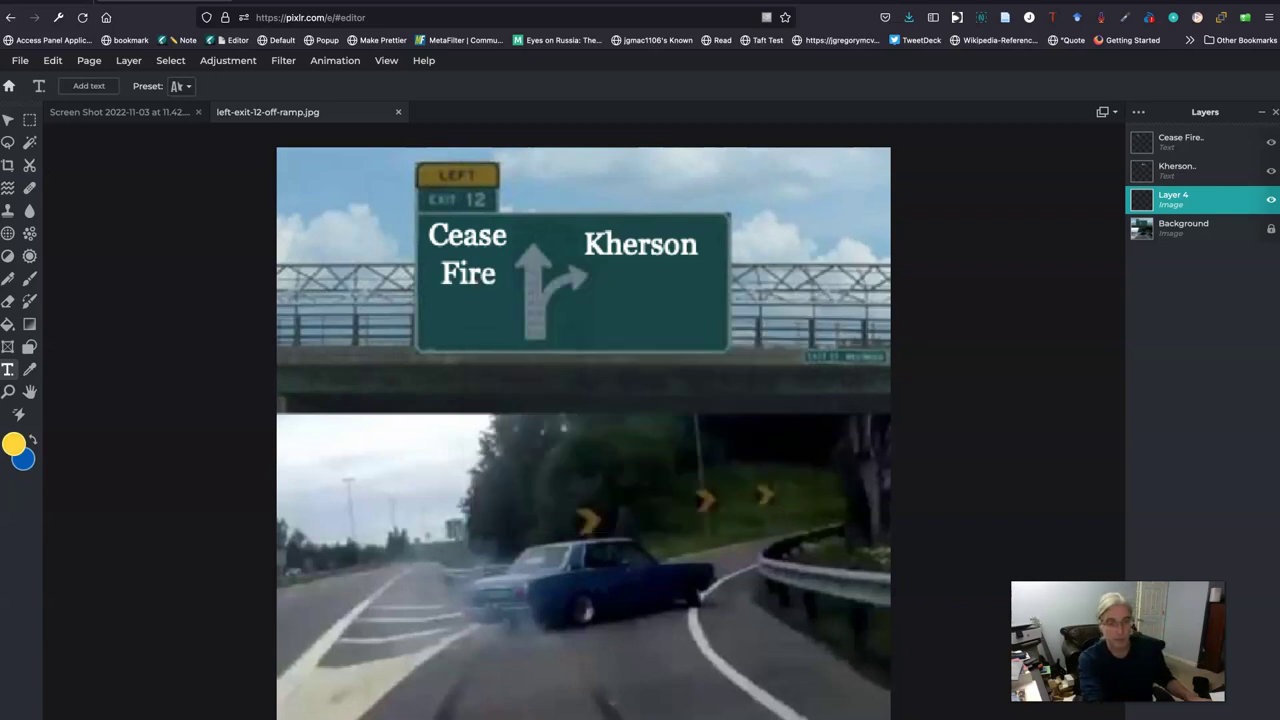
- With blue in front, paint a Furry-variant Pen stripe along the car's side, then swap to yellow
click(32, 439)
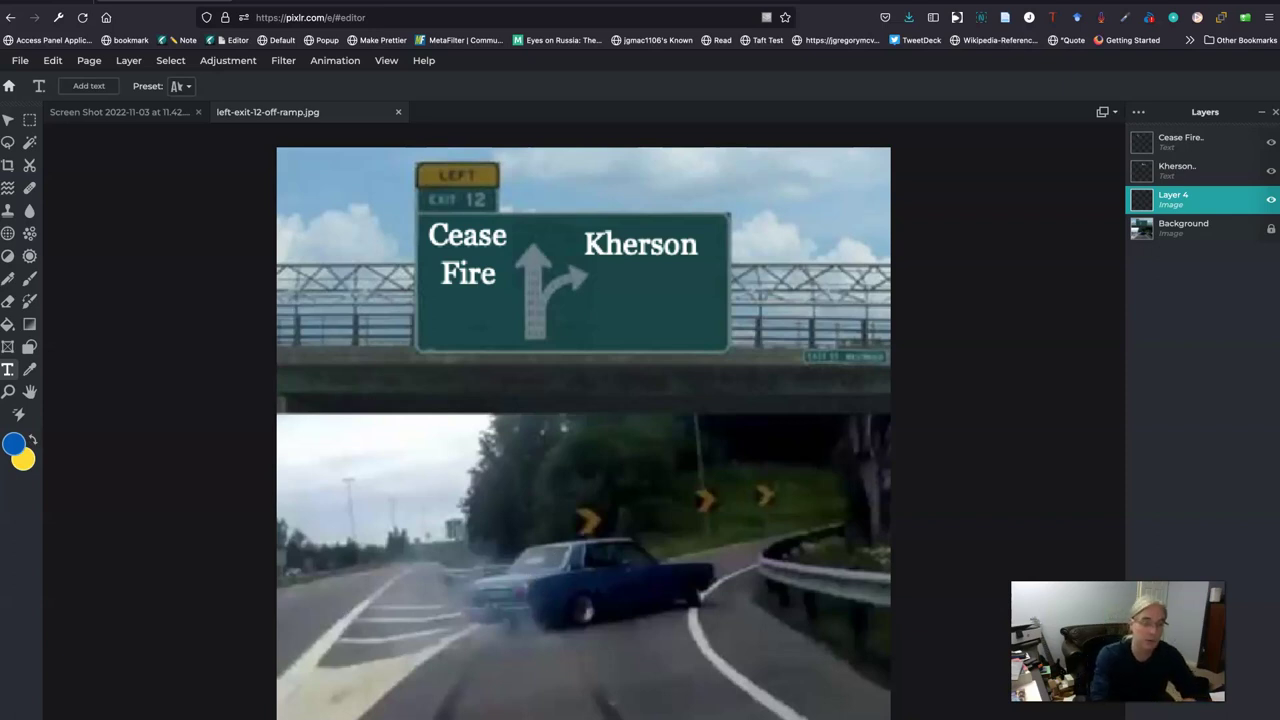
click(9, 280)
click(149, 88)
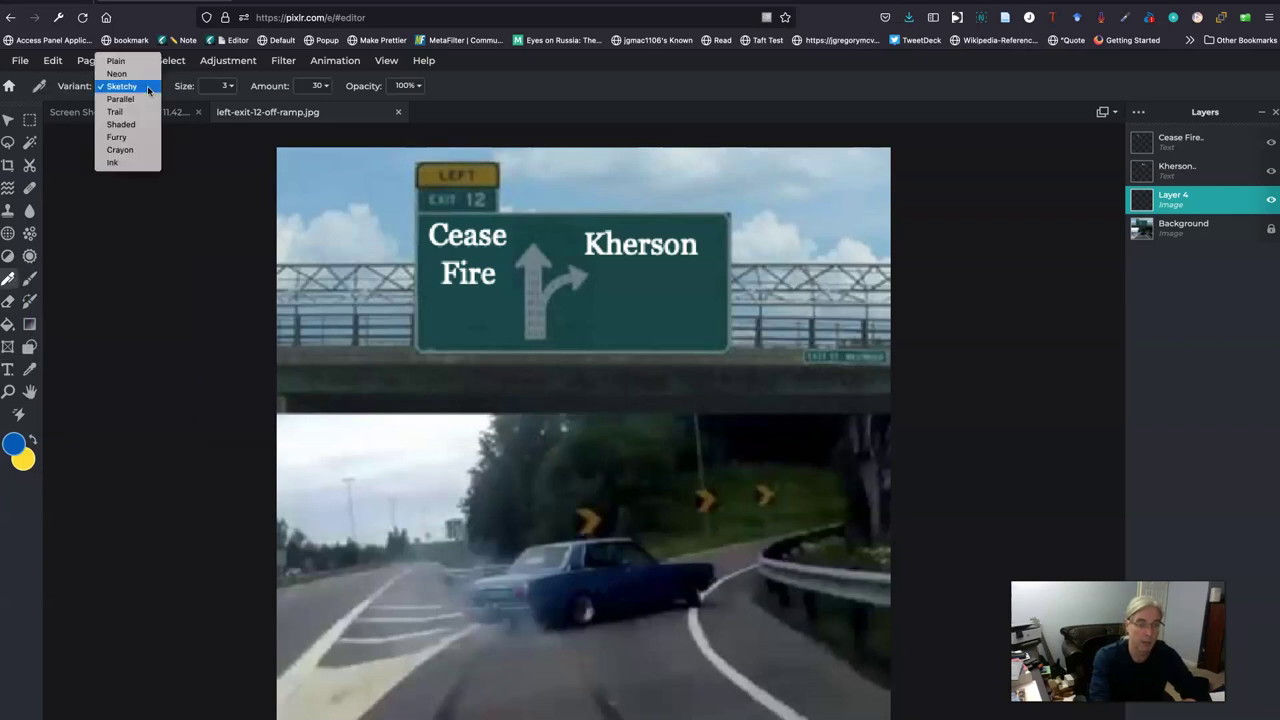
click(129, 137)
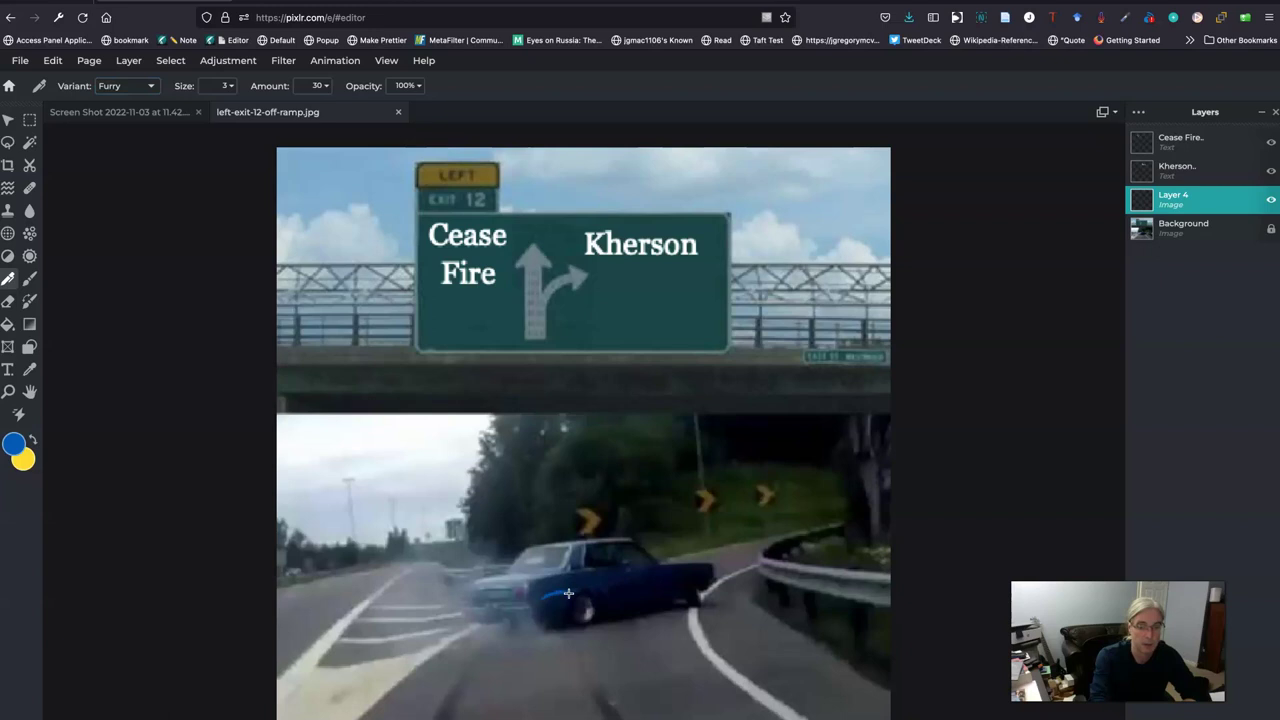
scroll(569, 593, up, 5)
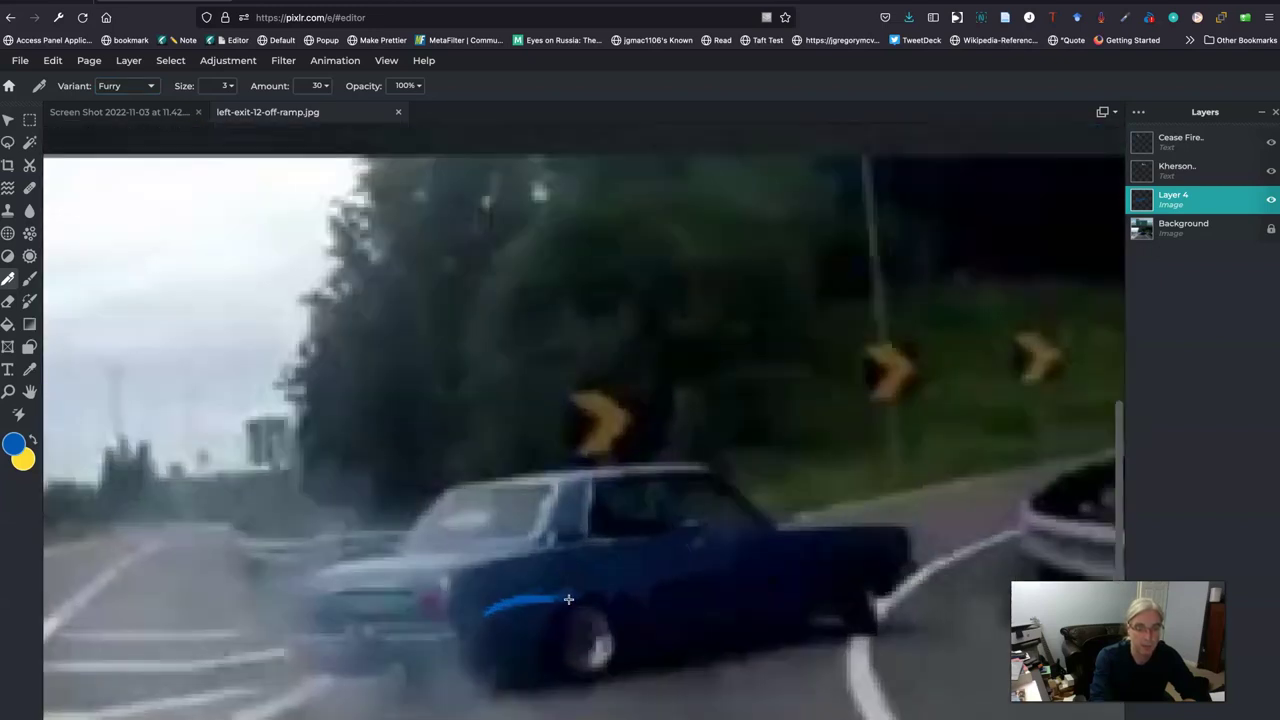
mouse_move(558, 597)
mouse_down()
mouse_move(720, 577)
mouse_move(703, 590)
mouse_up()
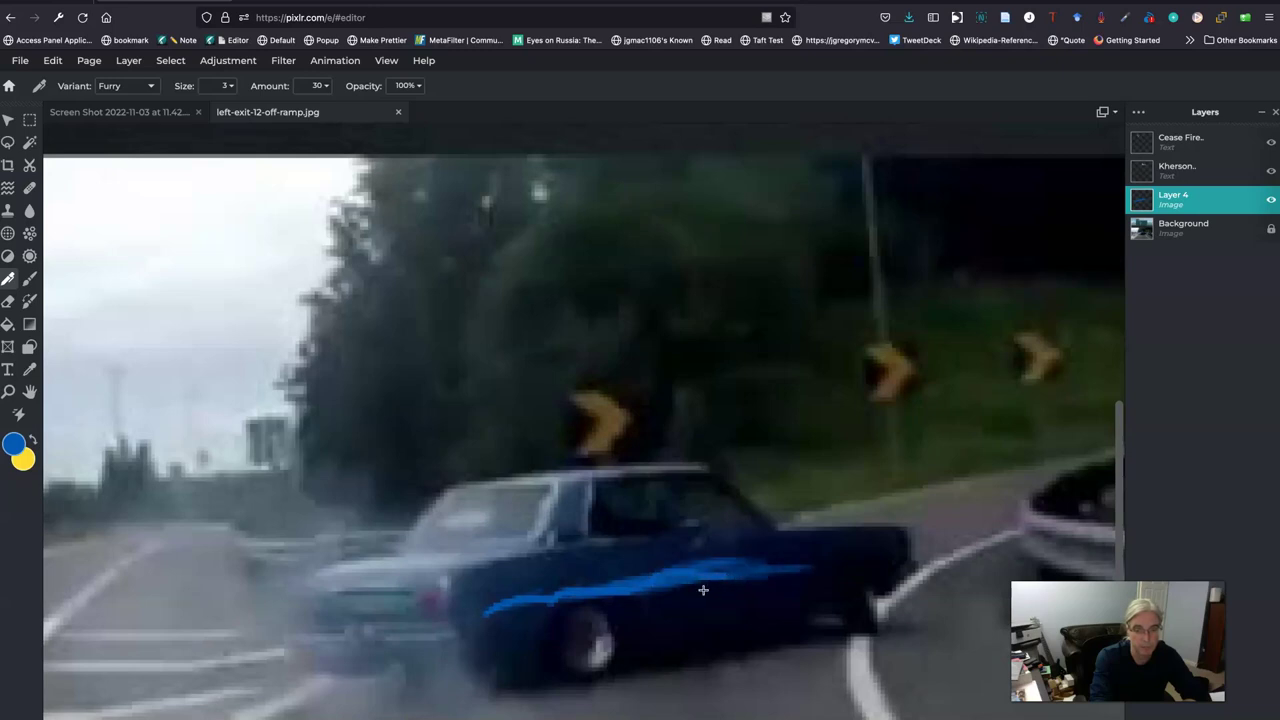
click(33, 441)
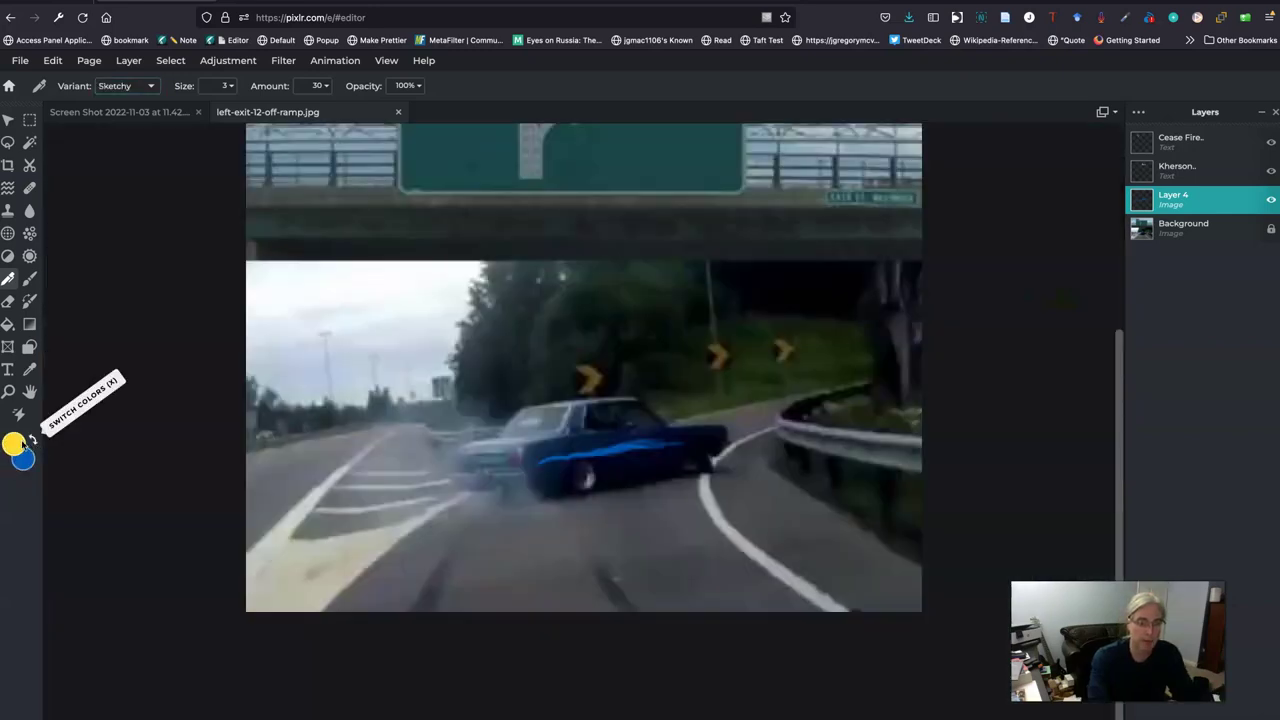
- Paint a yellow stripe along the car's side below the blue one and zoom in
click(16, 443)
click(760, 514)
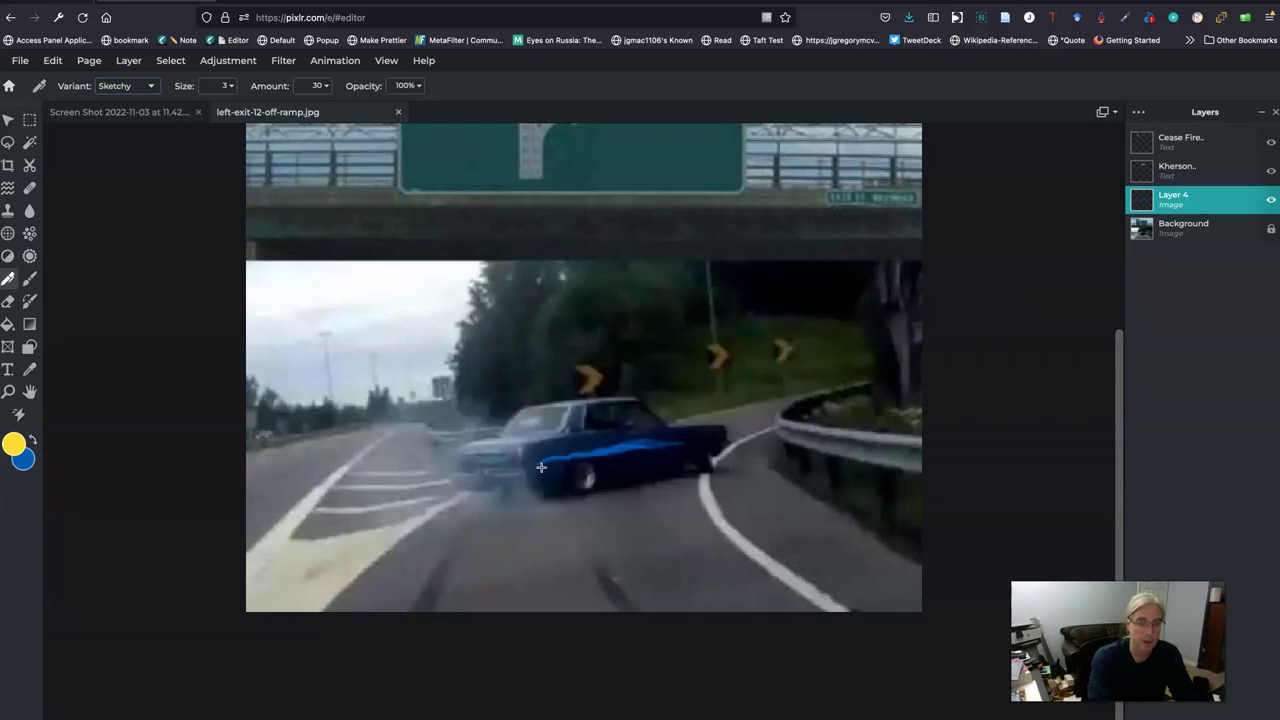
drag(549, 463, 676, 445)
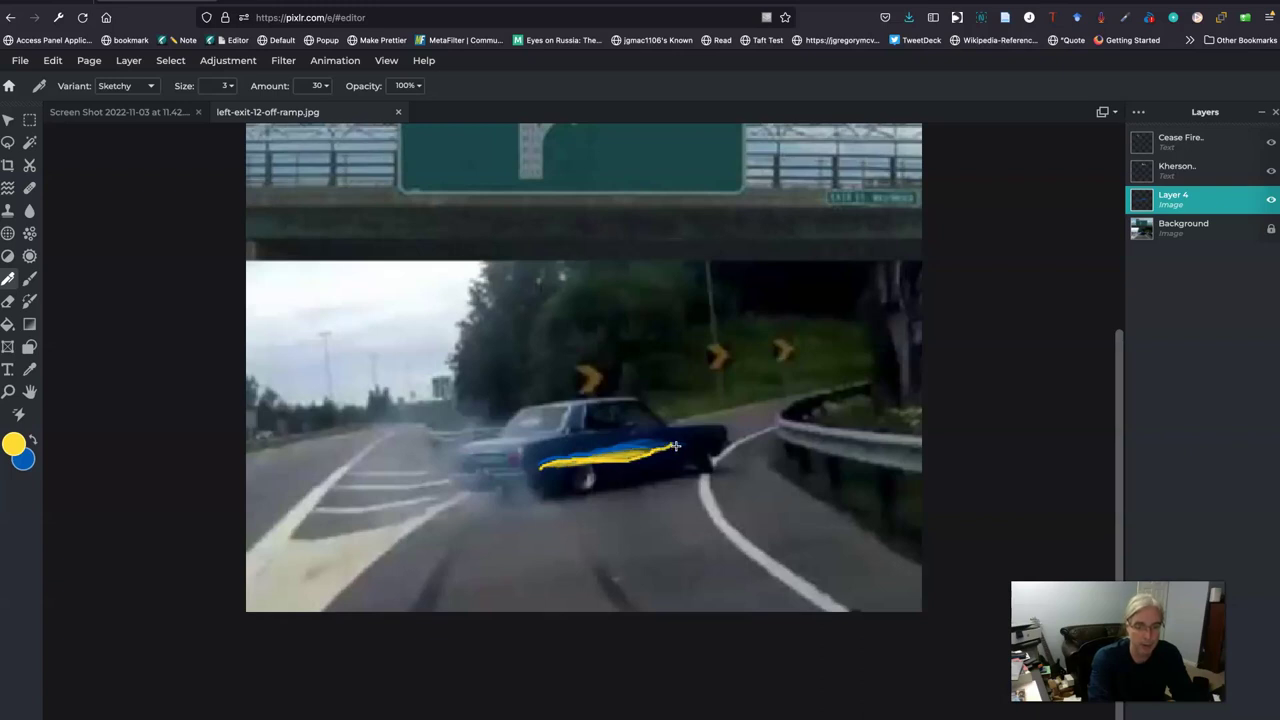
key(ctrl+plus)
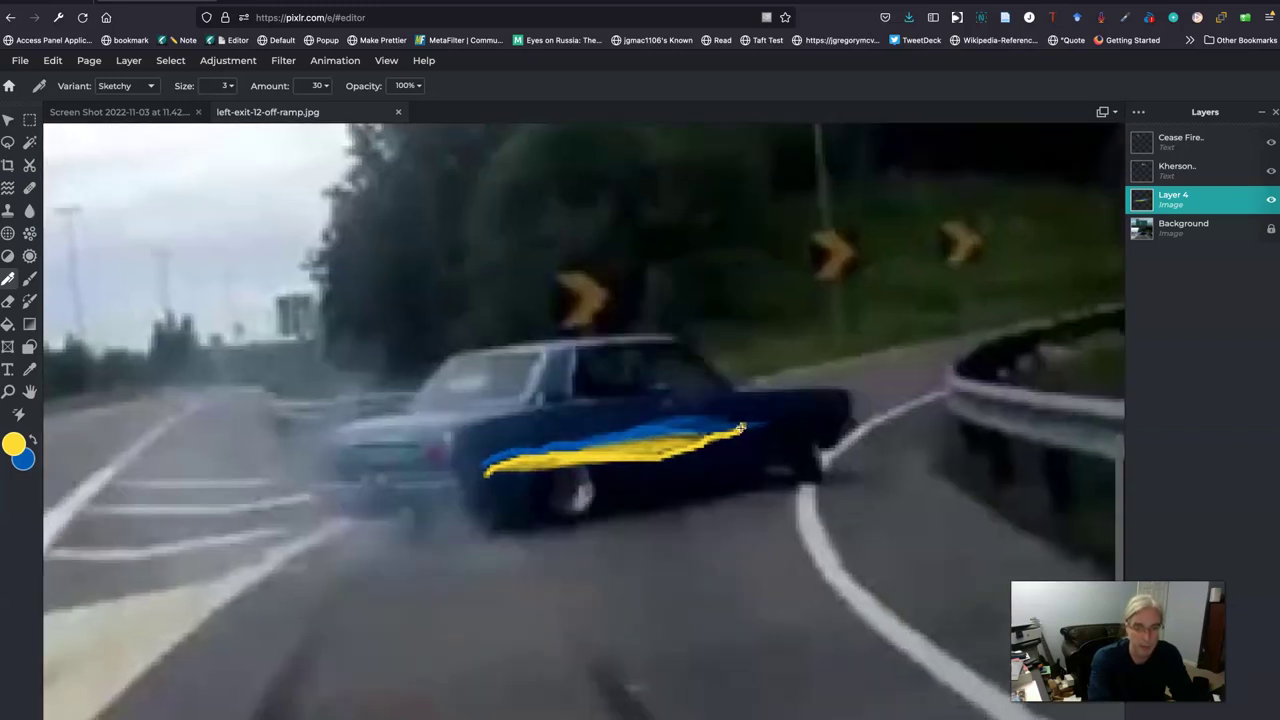
click(151, 86)
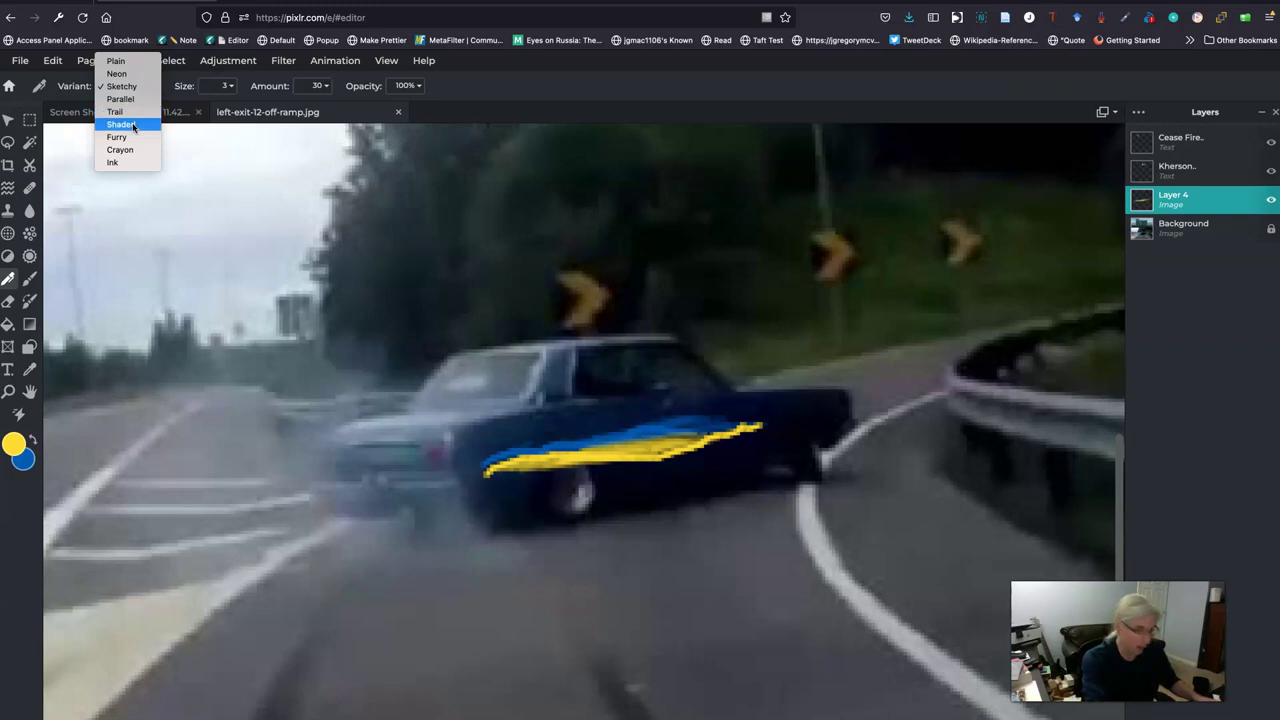
- Undo the yellow stripe and repaint it using the Parallel brush variant
click(480, 509)
key(super+z)
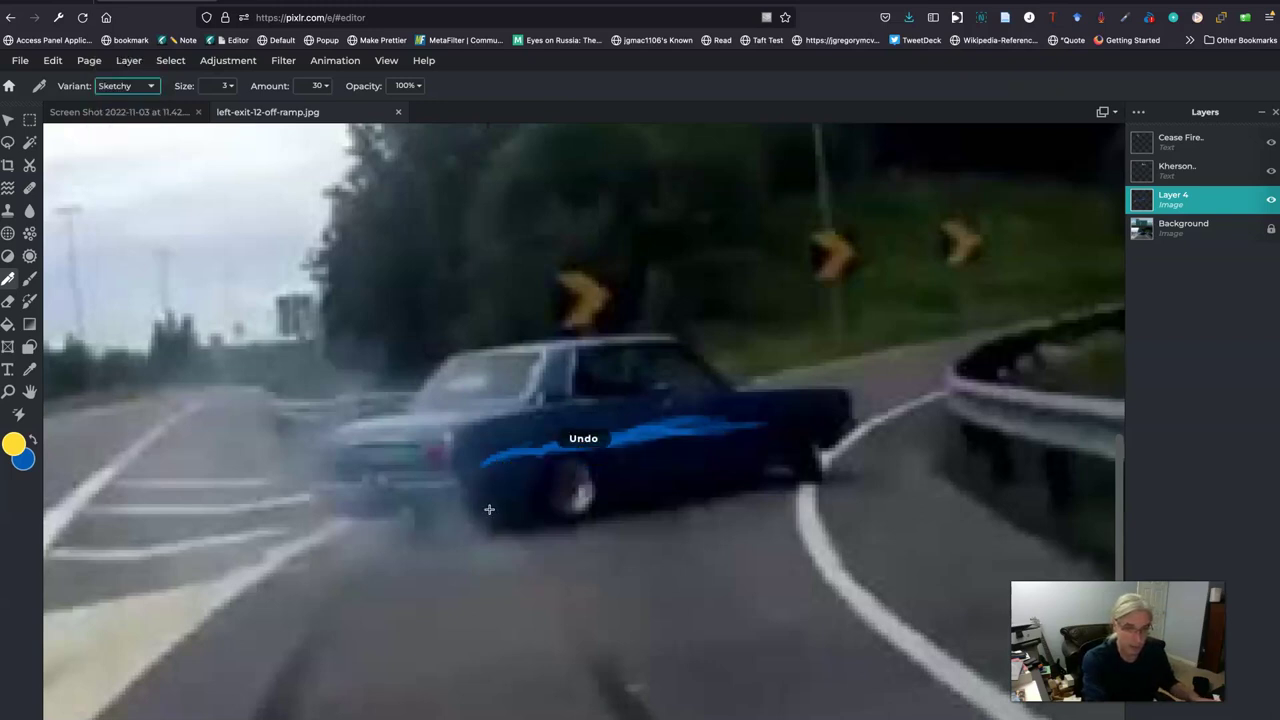
click(153, 86)
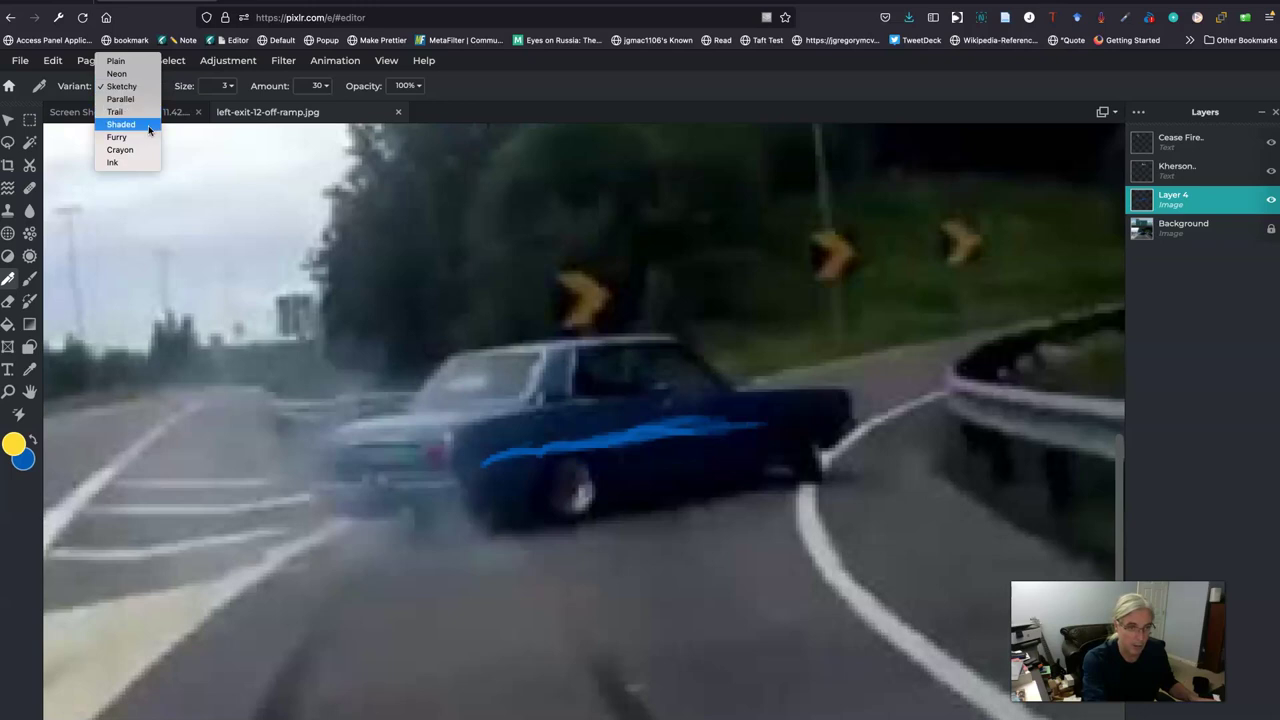
click(141, 99)
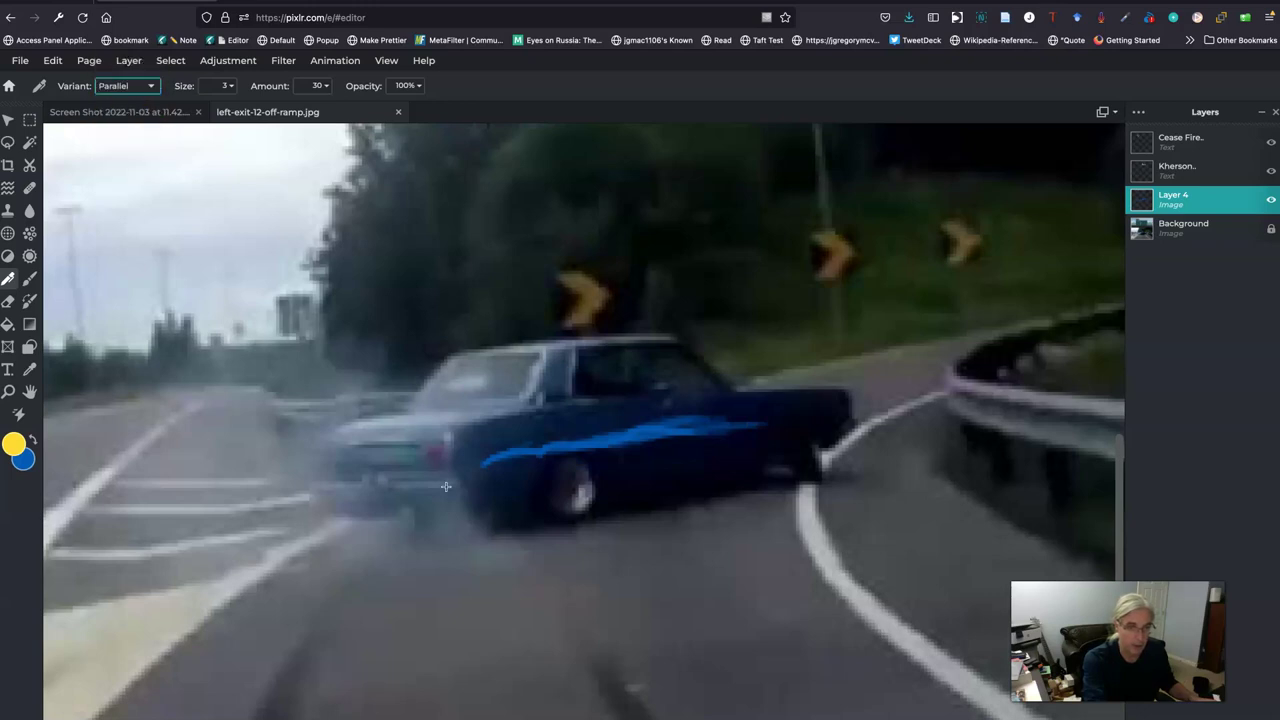
drag(568, 460, 707, 440)
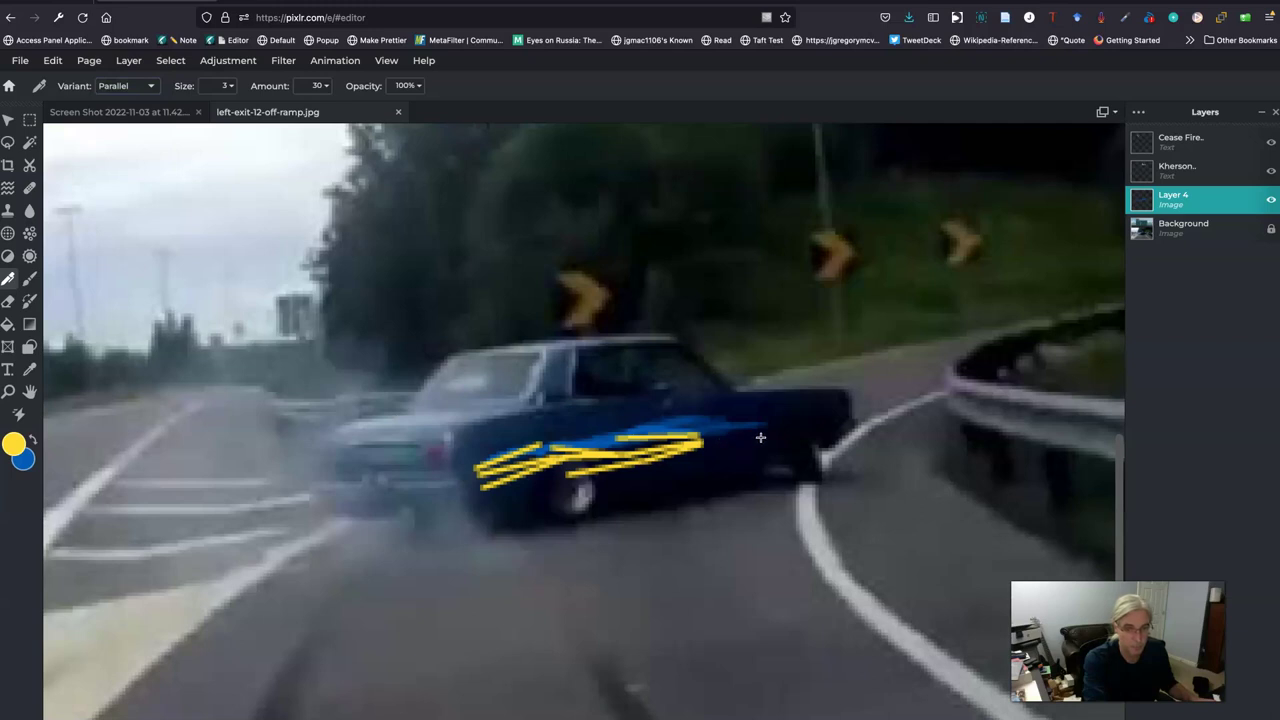
- Try a blue Furry stroke across the car, then undo the trial stripes
click(125, 85)
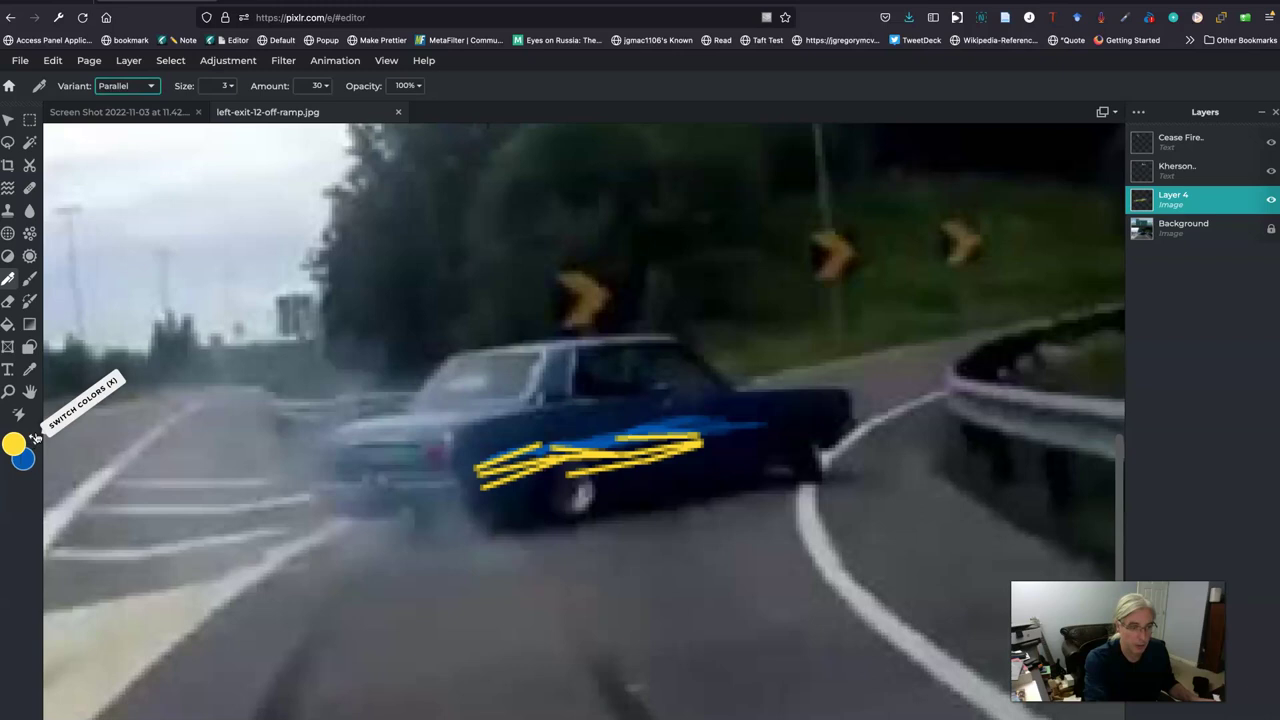
click(35, 438)
click(148, 86)
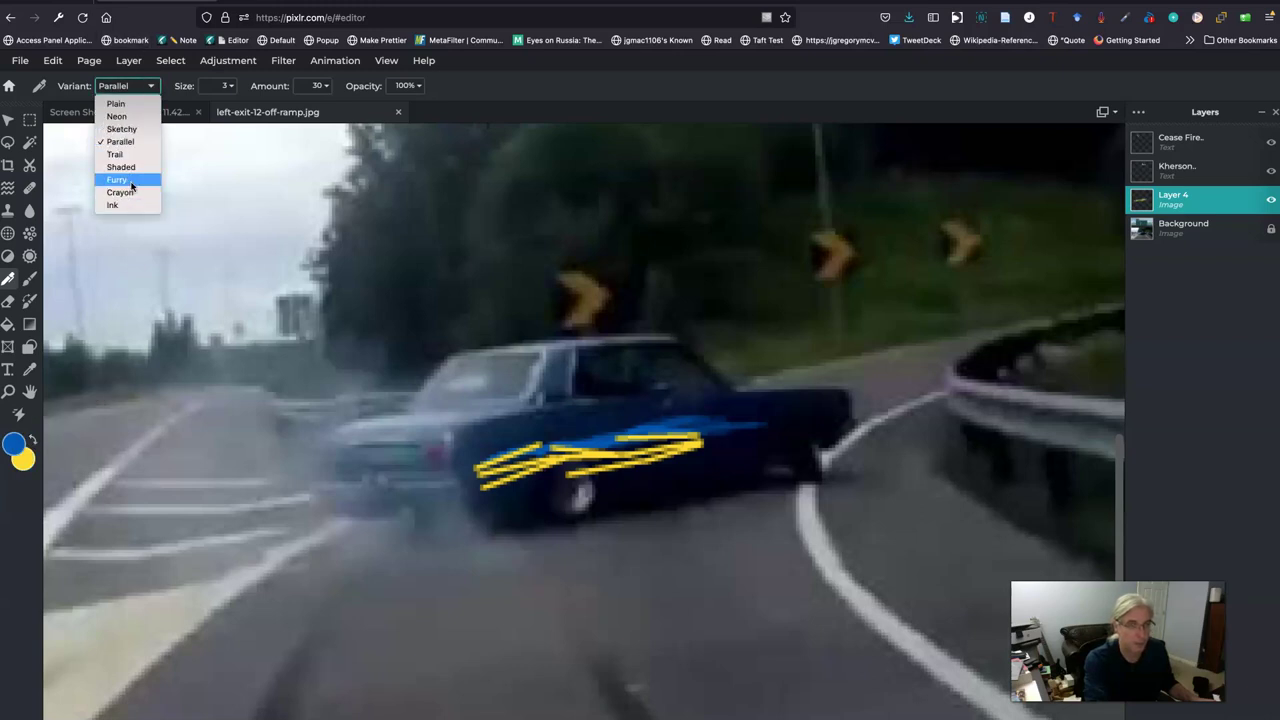
click(118, 180)
mouse_move(514, 473)
mouse_down()
mouse_move(547, 452)
mouse_move(691, 451)
mouse_move(760, 415)
mouse_up()
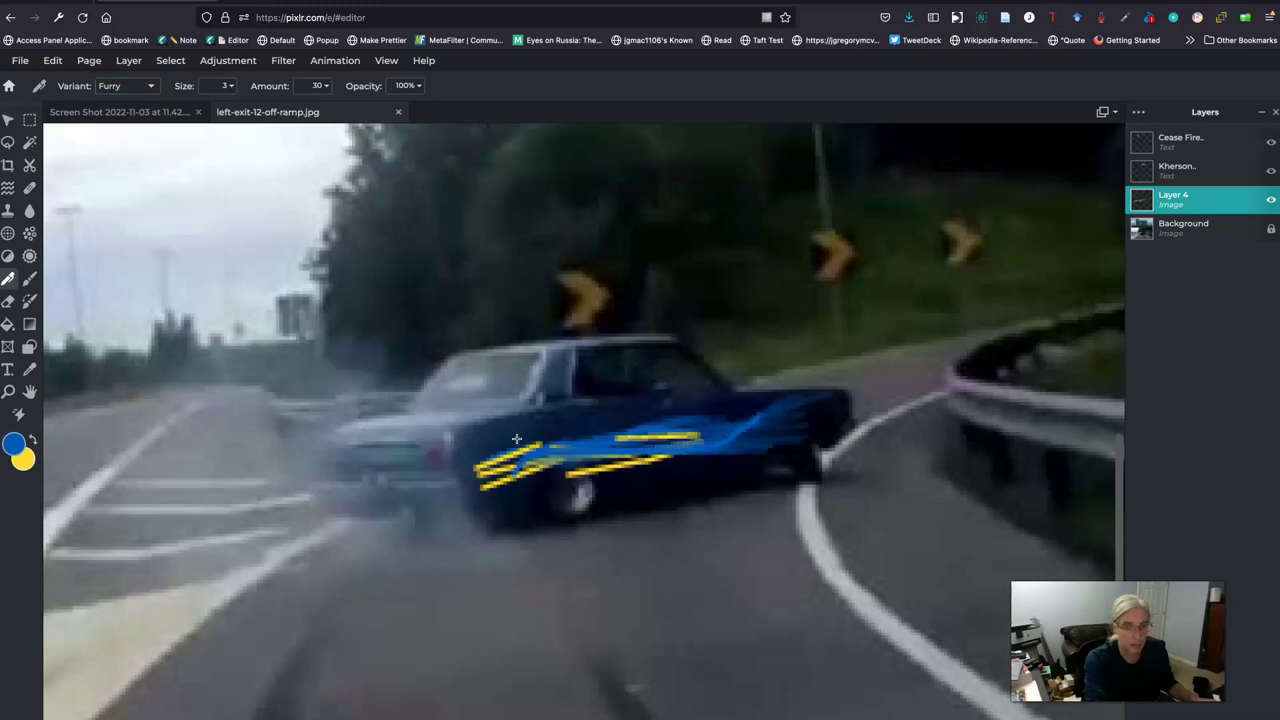
key(super+z)
key(super+z)
key(super+z)
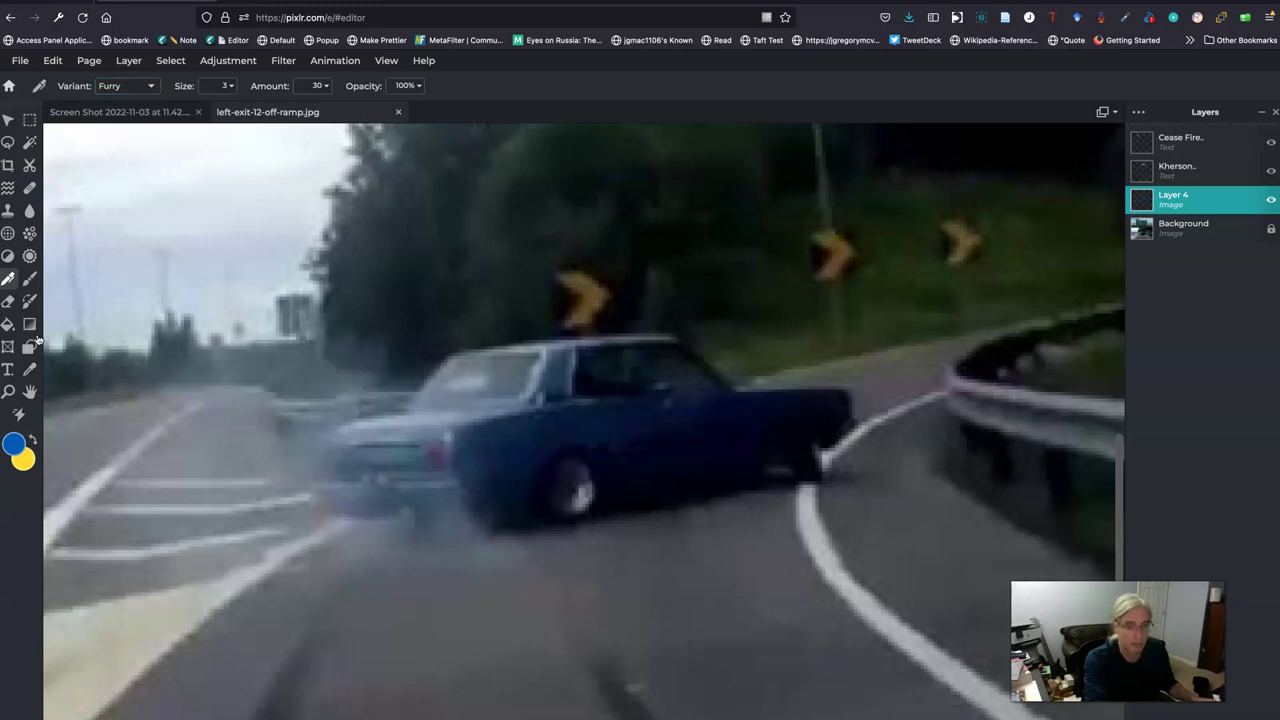
- Switch the brush to the Neon variant and paint a yellow neon outline along the car
click(115, 86)
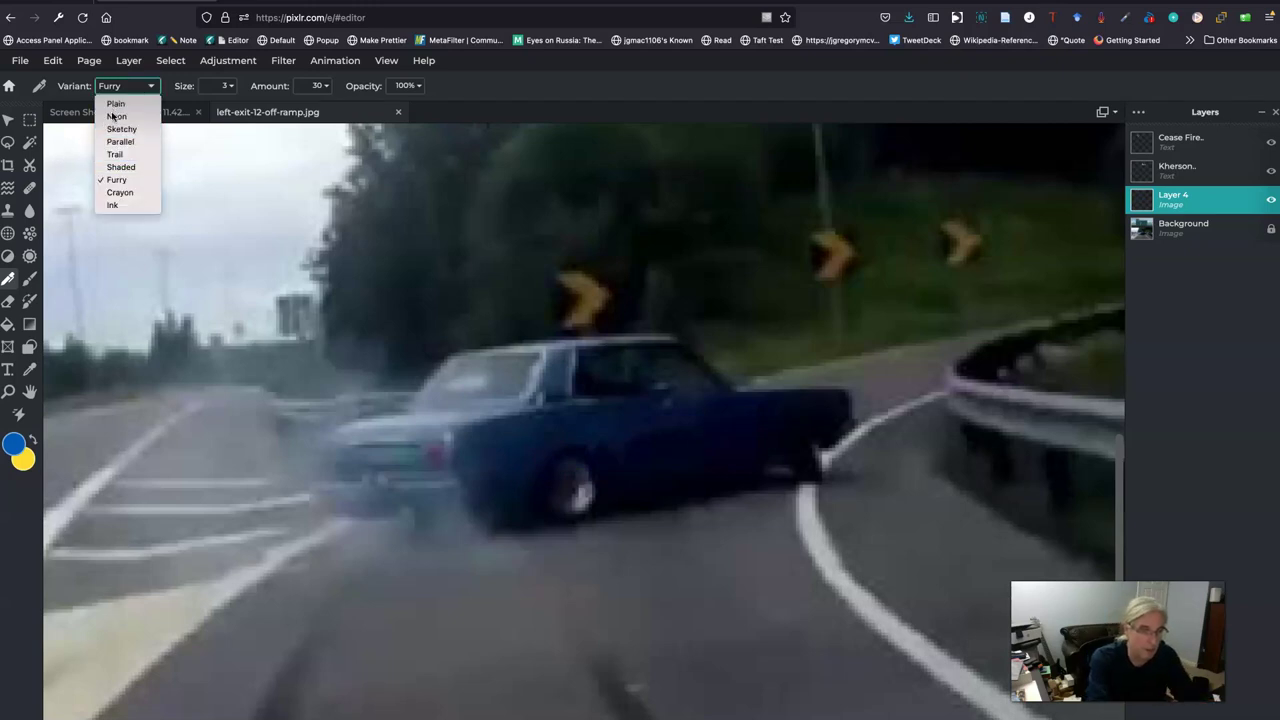
click(116, 104)
click(116, 88)
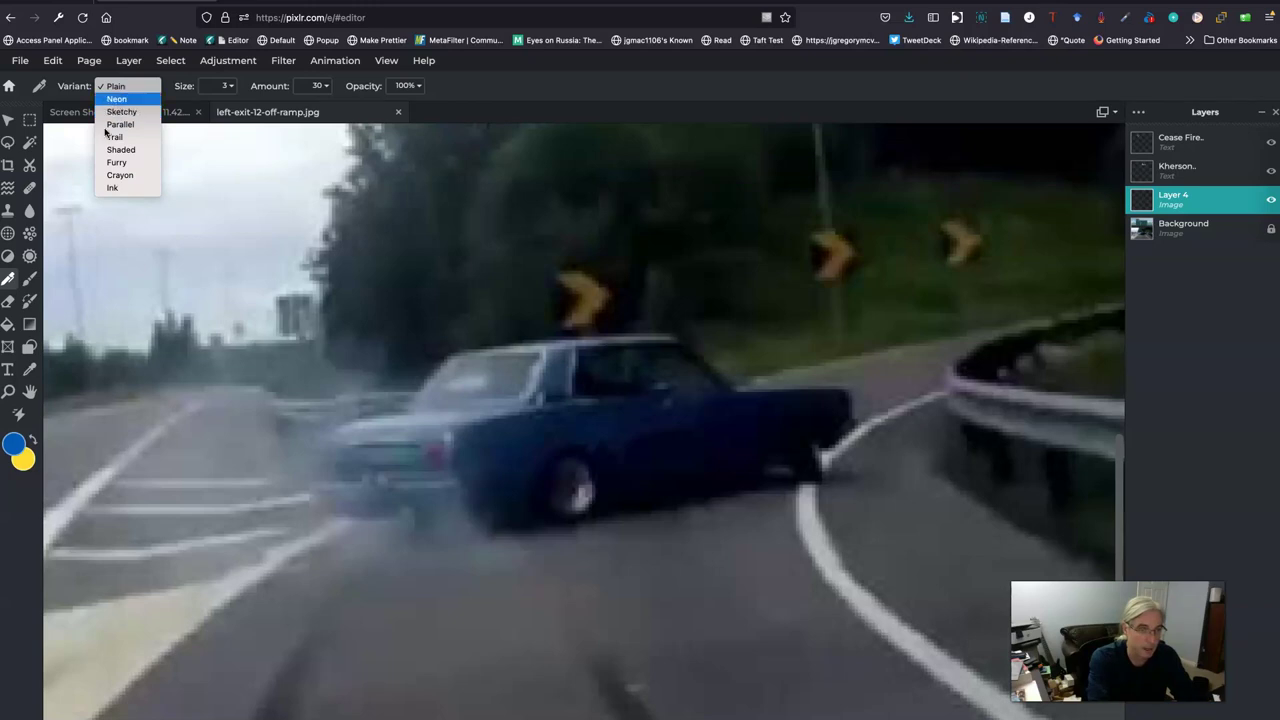
click(116, 99)
click(34, 442)
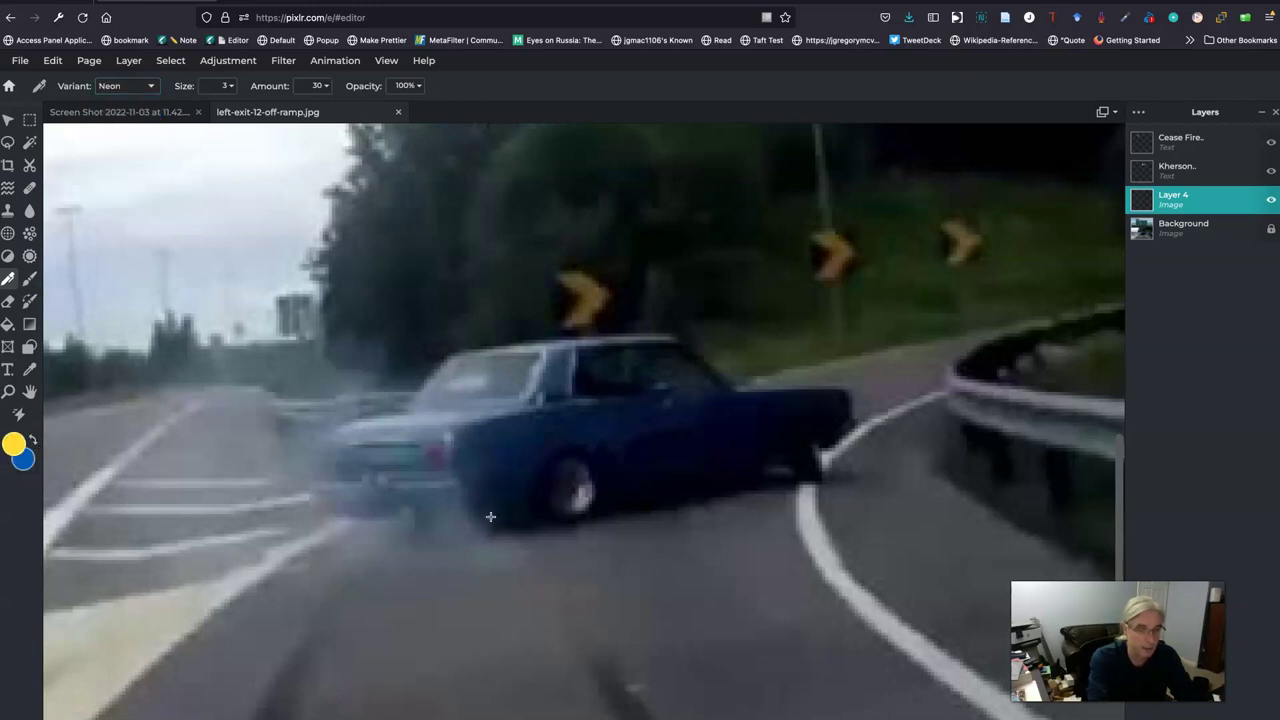
mouse_move(484, 515)
mouse_down()
mouse_move(526, 509)
mouse_move(562, 461)
mouse_move(586, 456)
mouse_move(606, 492)
mouse_move(652, 488)
mouse_move(754, 471)
mouse_move(773, 440)
mouse_move(824, 442)
mouse_move(844, 425)
mouse_move(615, 468)
mouse_move(714, 468)
mouse_move(653, 474)
mouse_move(719, 464)
mouse_move(657, 468)
mouse_move(742, 443)
mouse_move(595, 457)
mouse_move(762, 439)
mouse_move(603, 470)
mouse_up()
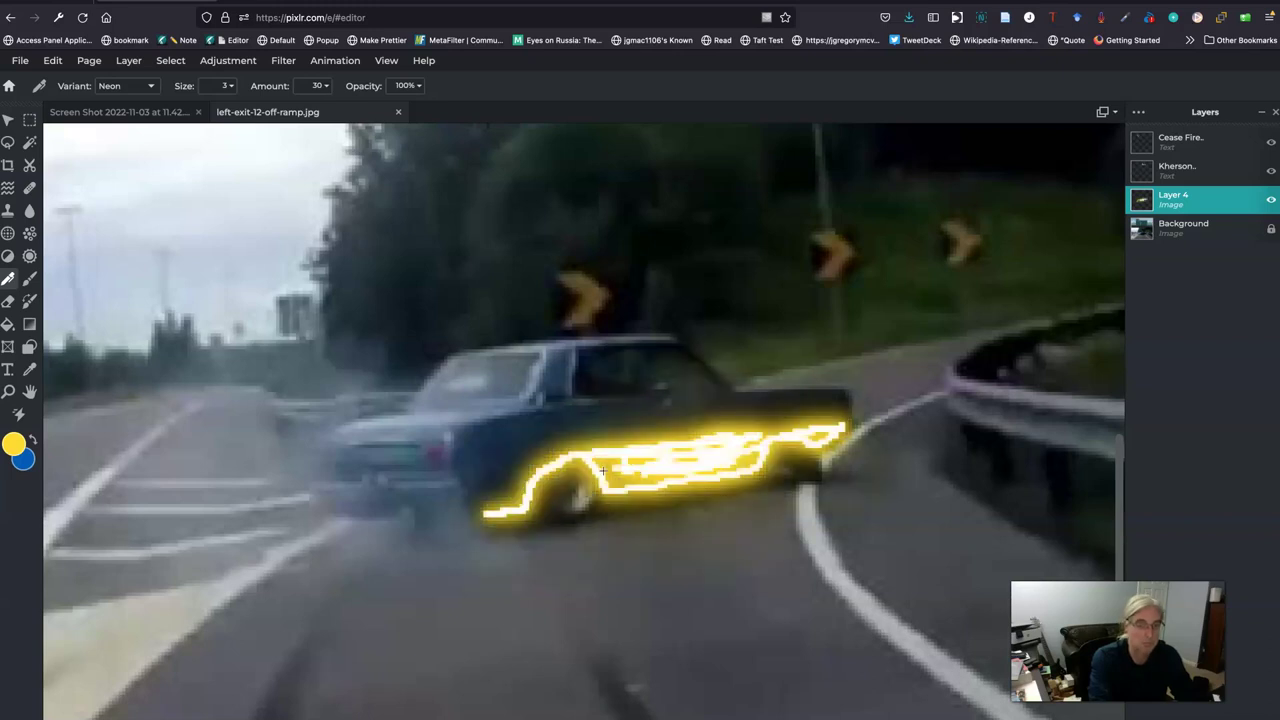
- Add a blue neon stroke over the car's upper side, then undo both neon strokes
click(32, 440)
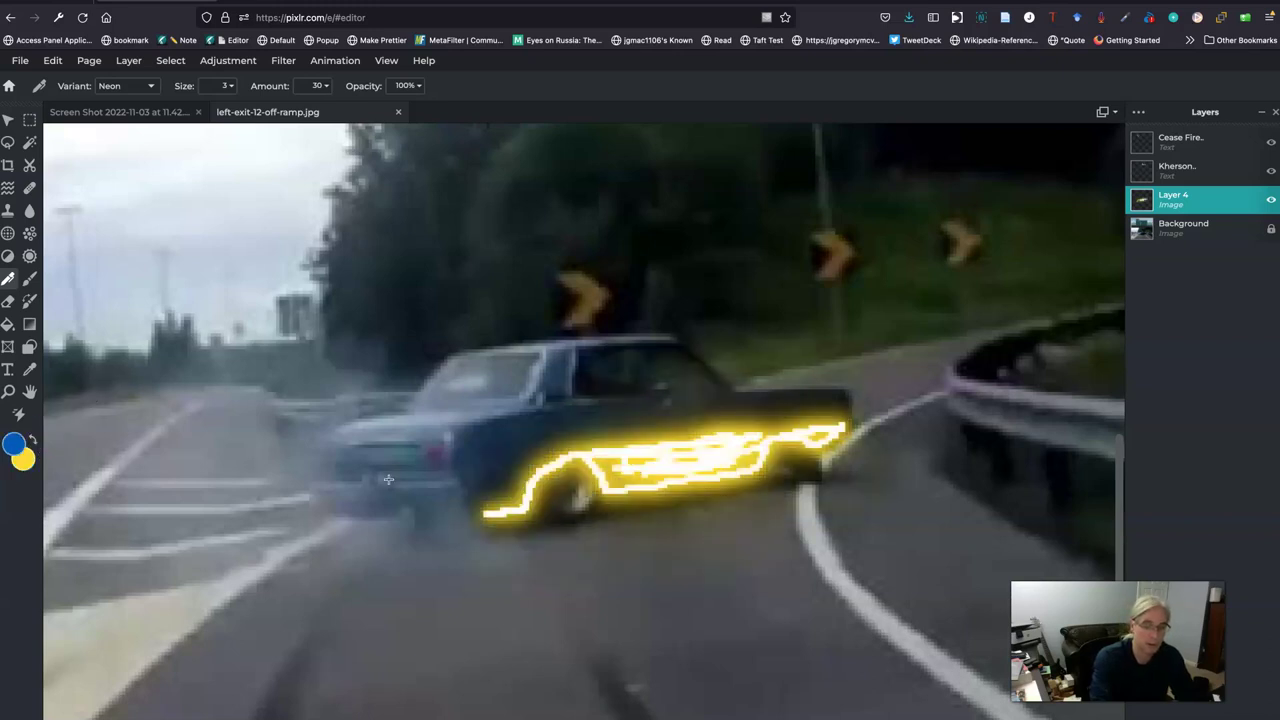
mouse_move(492, 471)
mouse_down()
mouse_move(590, 449)
mouse_move(506, 468)
mouse_move(522, 470)
mouse_move(492, 494)
mouse_move(512, 455)
mouse_move(828, 412)
mouse_move(795, 418)
mouse_up()
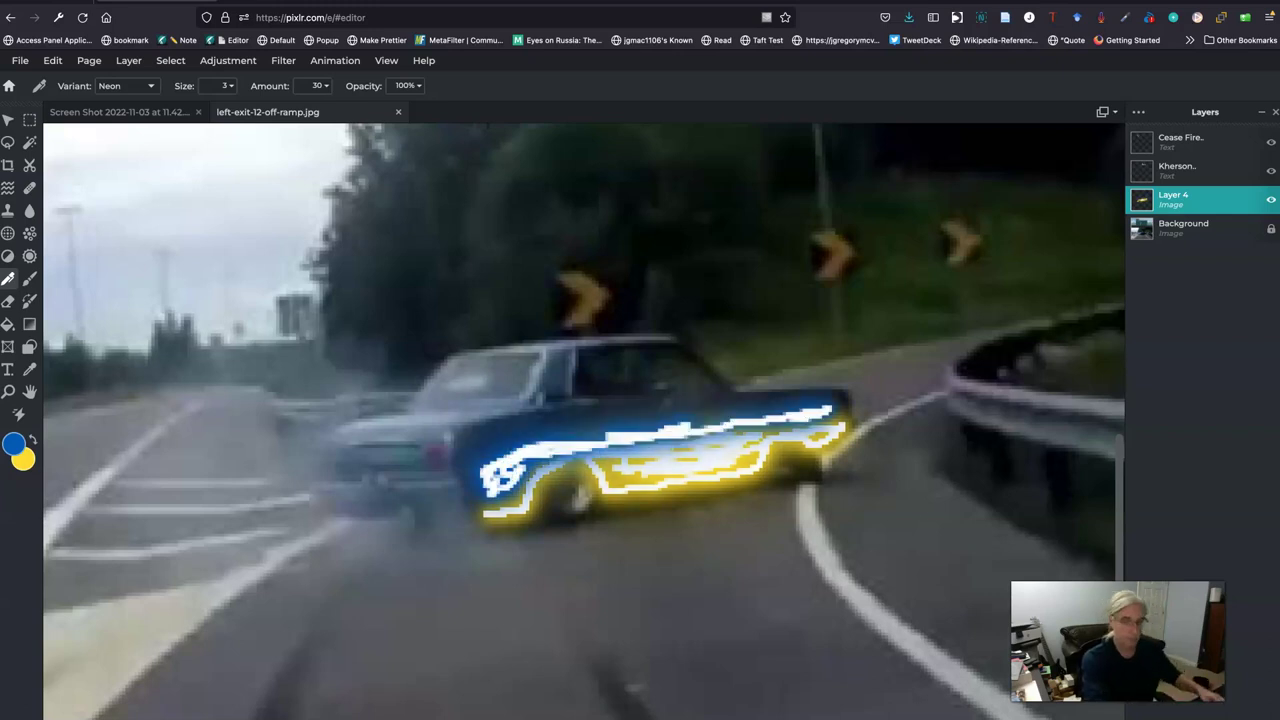
key(super+z)
key(super+z)
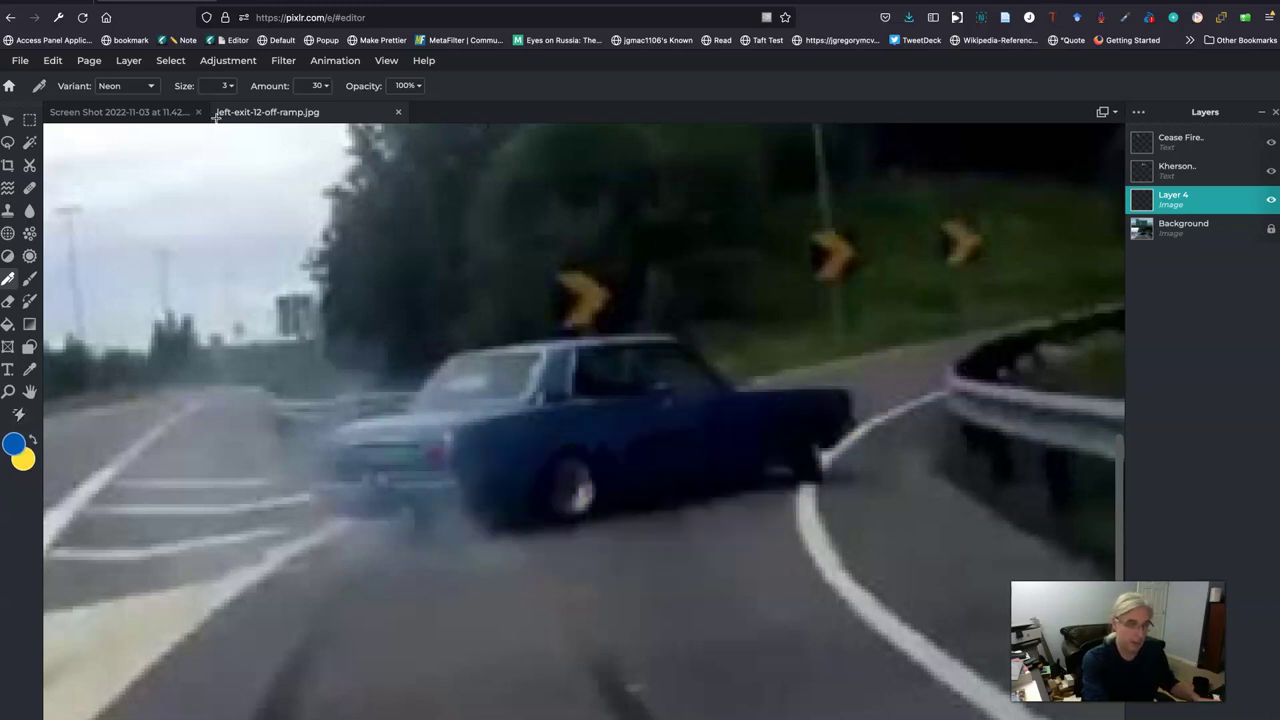
- With the Sketchy brush at size 5, paint a blue stripe and a yellow stripe beneath it
click(150, 86)
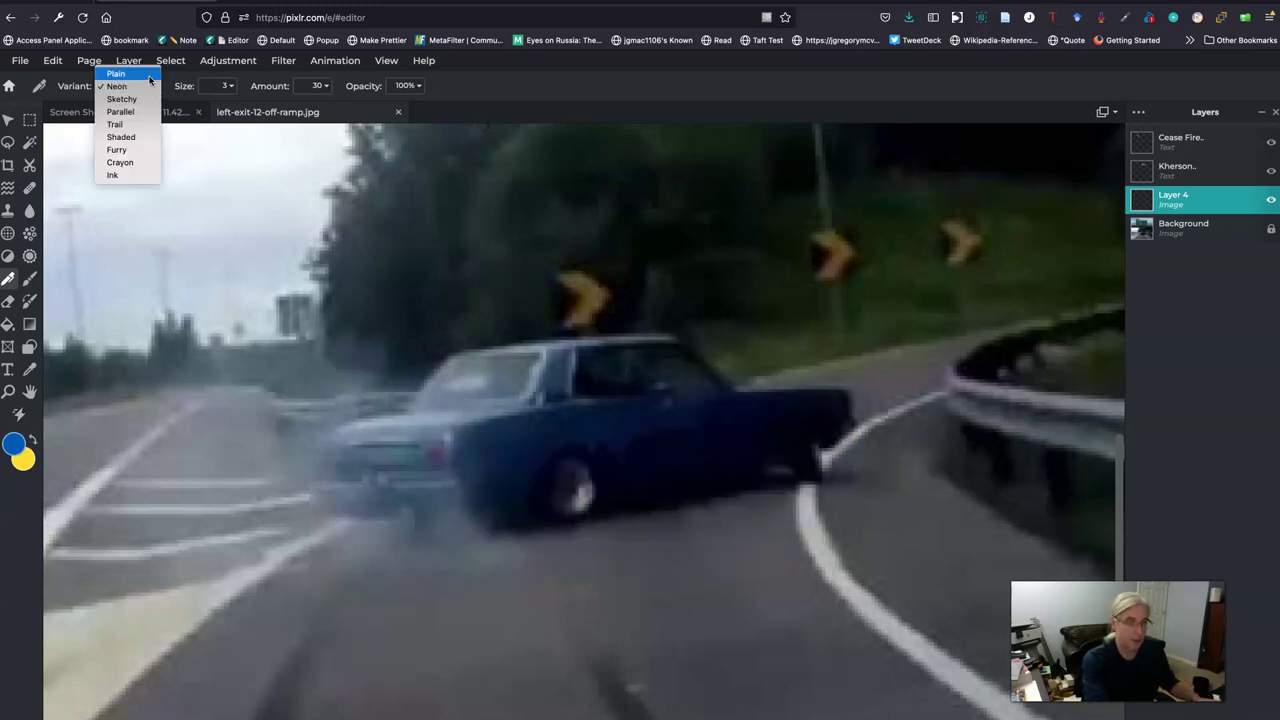
click(121, 99)
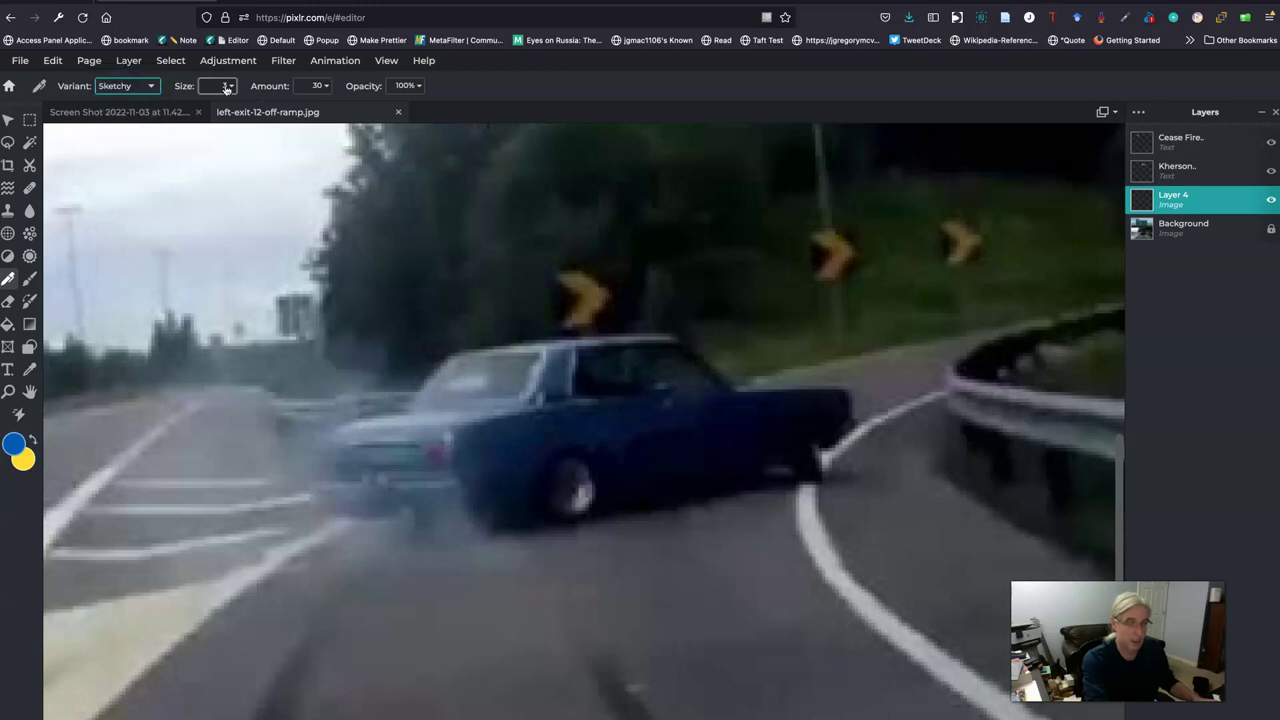
click(228, 86)
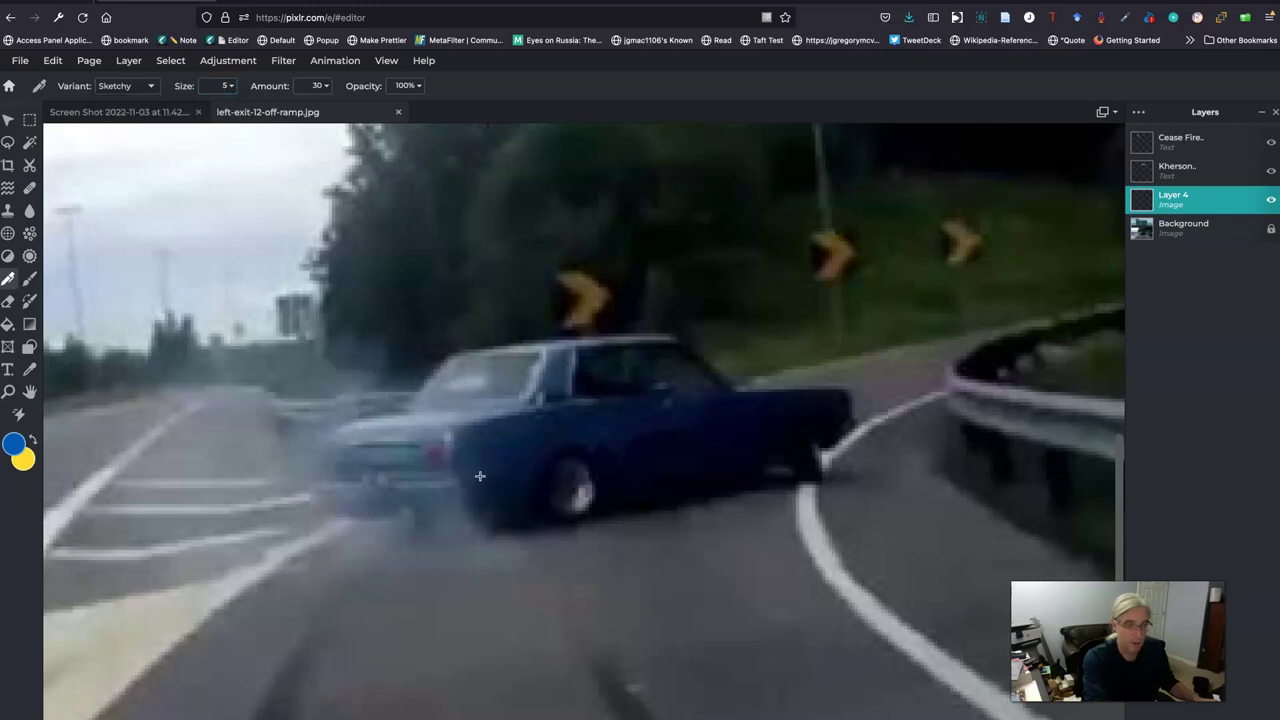
mouse_move(480, 476)
mouse_down()
mouse_move(561, 438)
mouse_move(681, 435)
mouse_move(768, 409)
mouse_up()
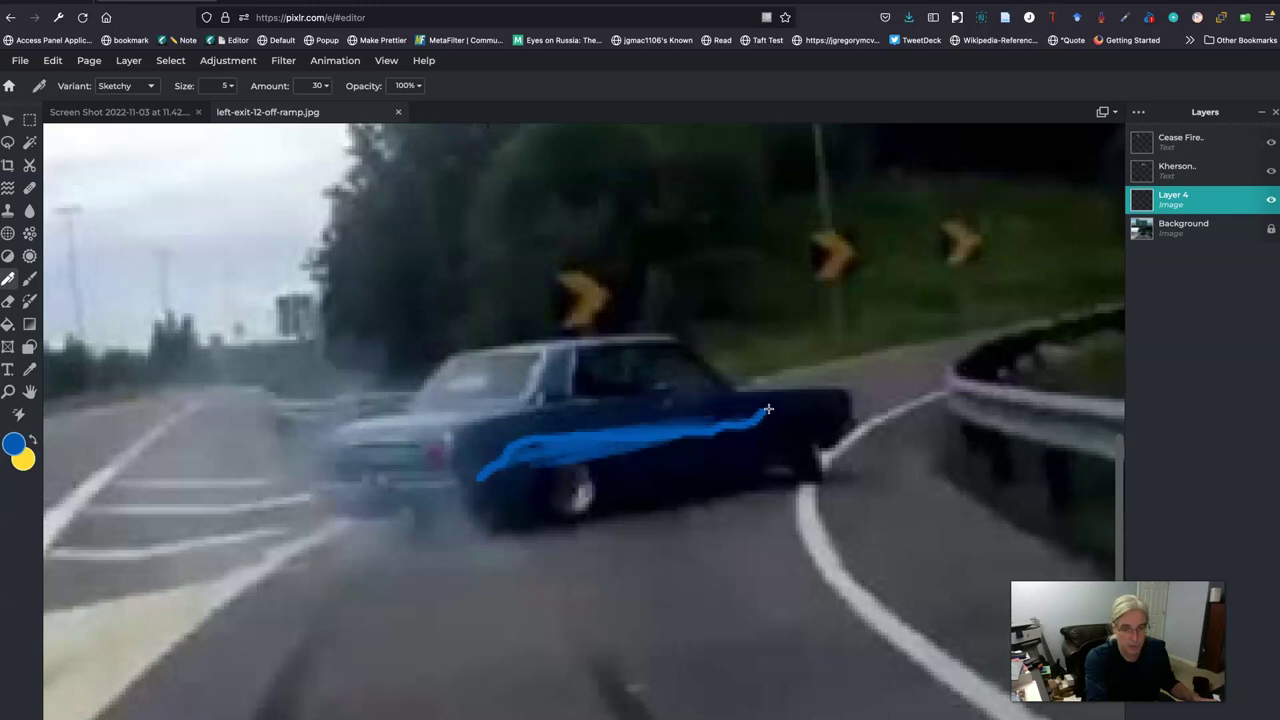
click(30, 436)
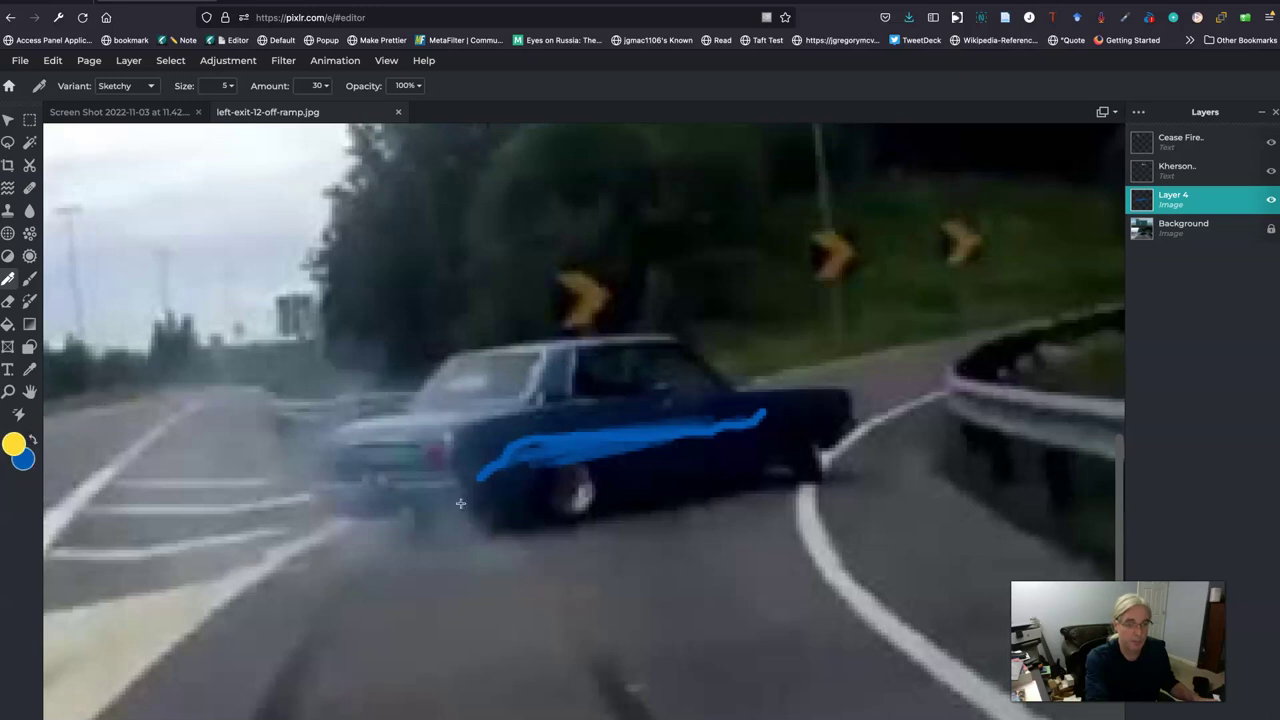
drag(502, 487, 772, 421)
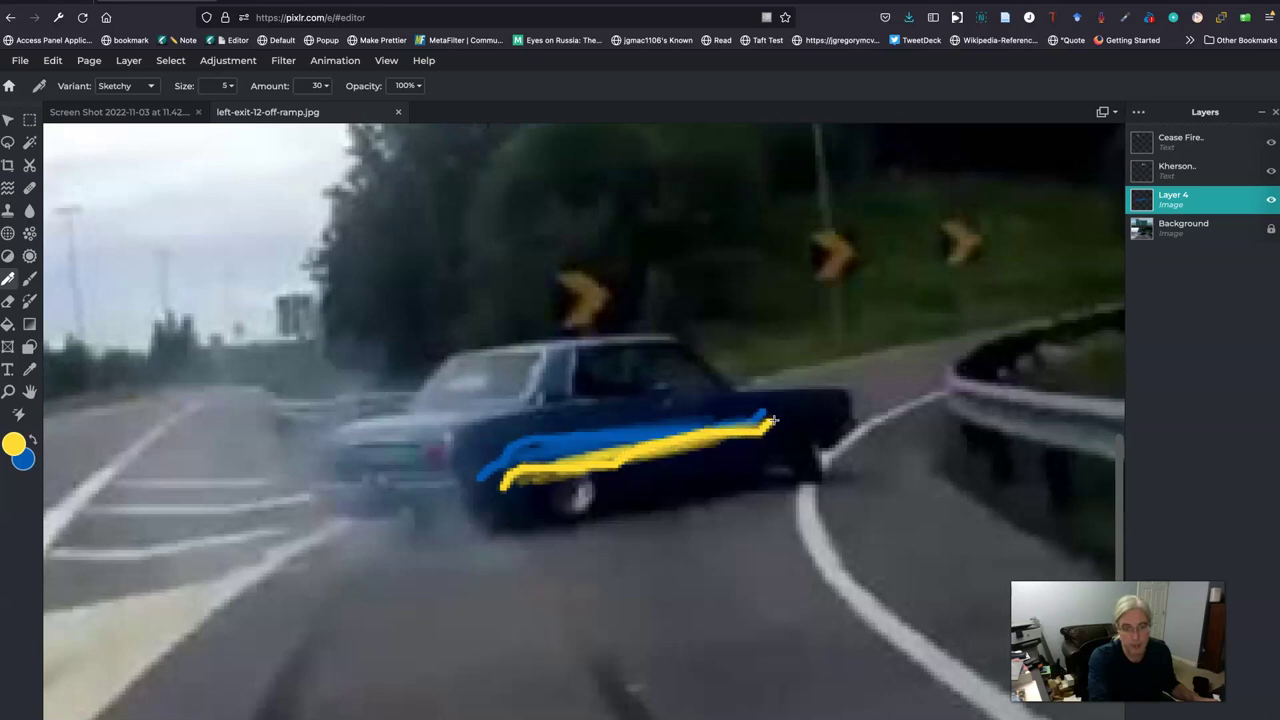
- Zoom the canvas out until the full meme with the striped car is visible
scroll(762, 428, down, 4)
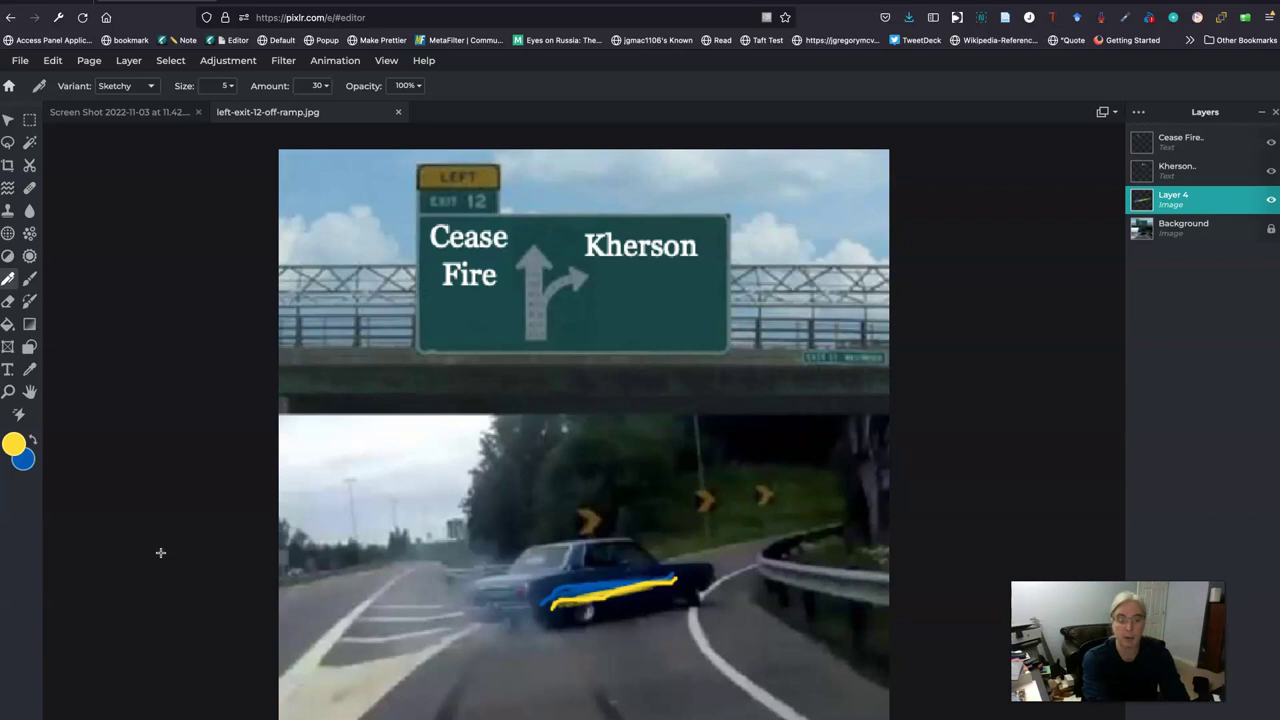
scroll(160, 552, up, 2)
scroll(158, 553, down, 3)
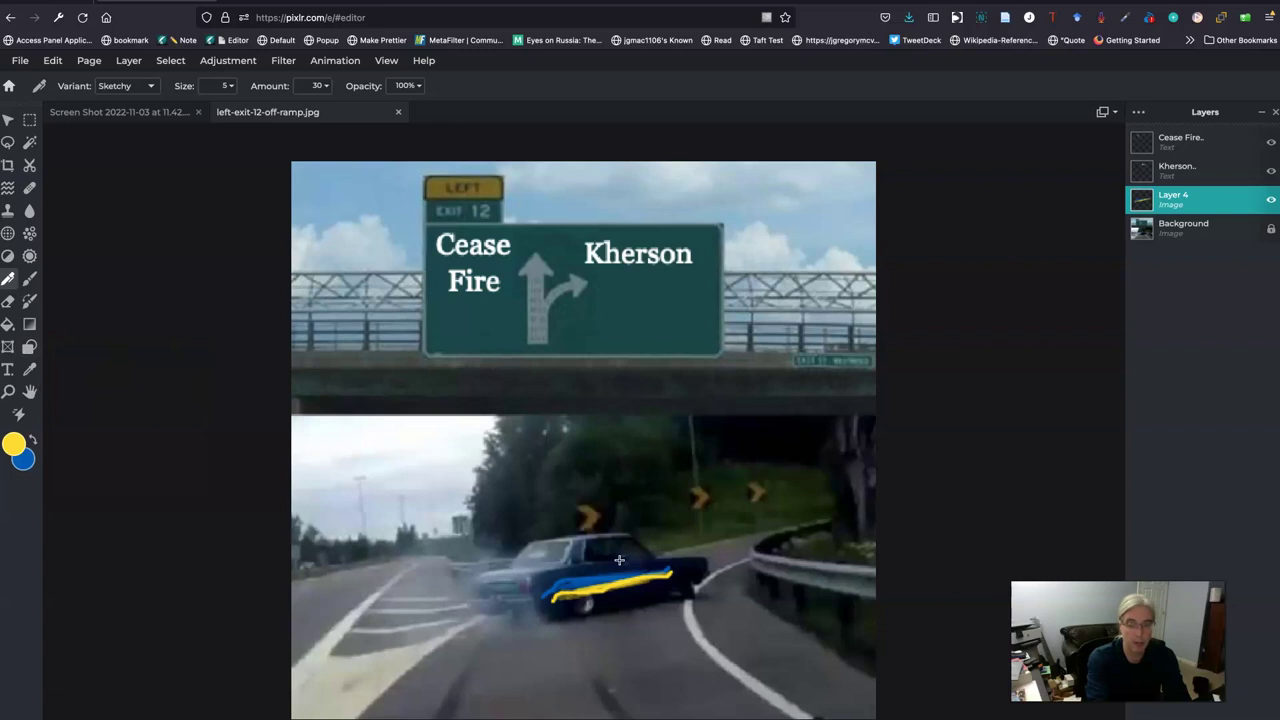
scroll(540, 568, down, 2)
scroll(619, 560, up, 3)
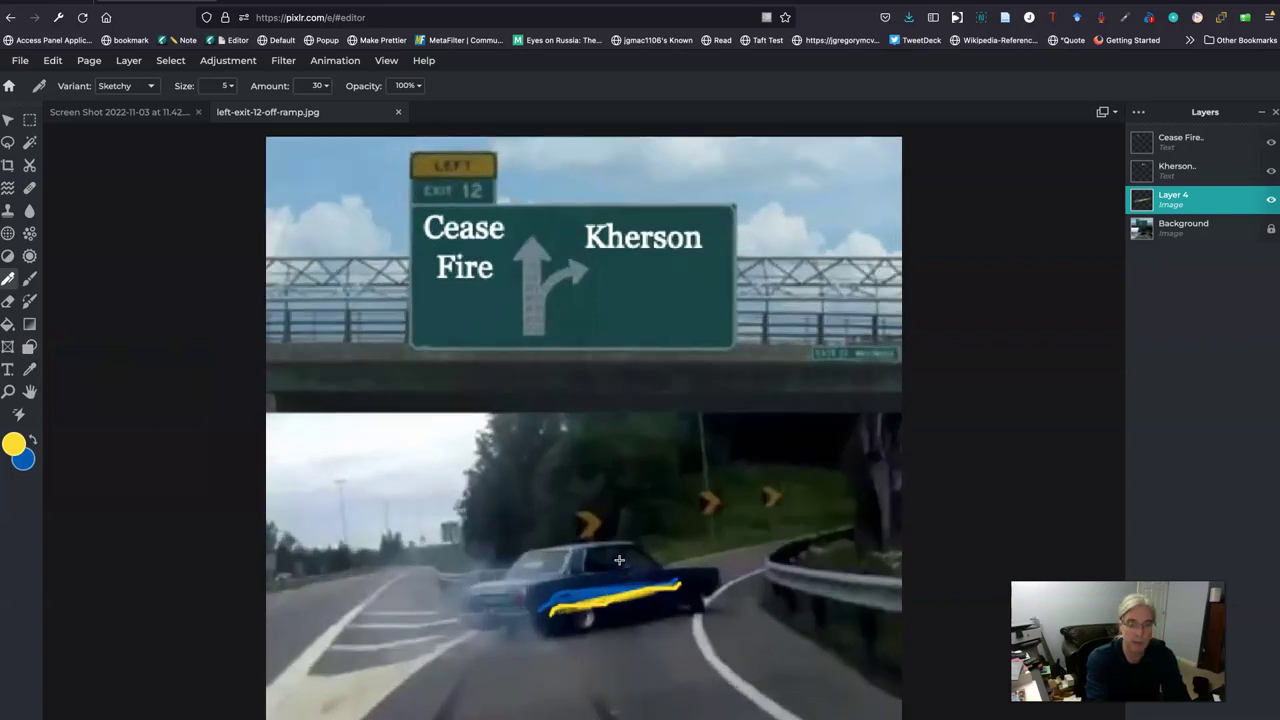